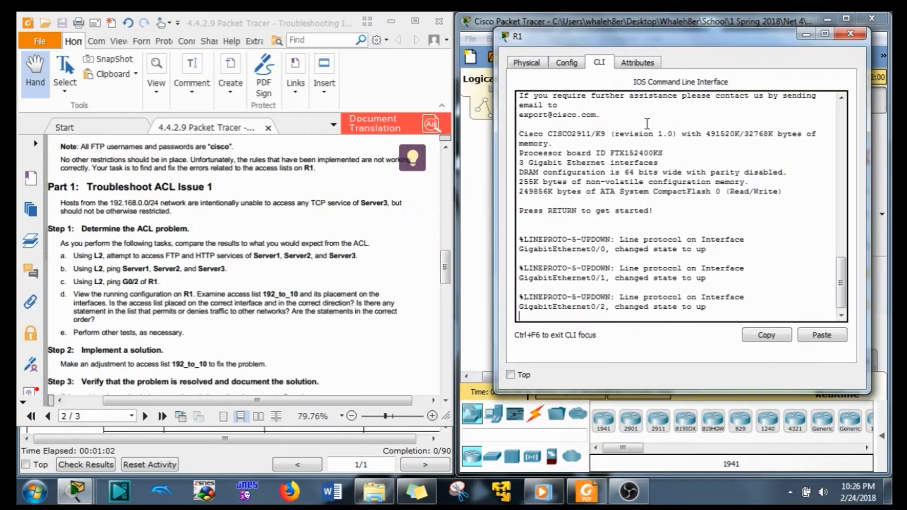
Enter privileged EXEC mode on R1 and list its access lists with show acc
{"action": "key", "text": "Return"}
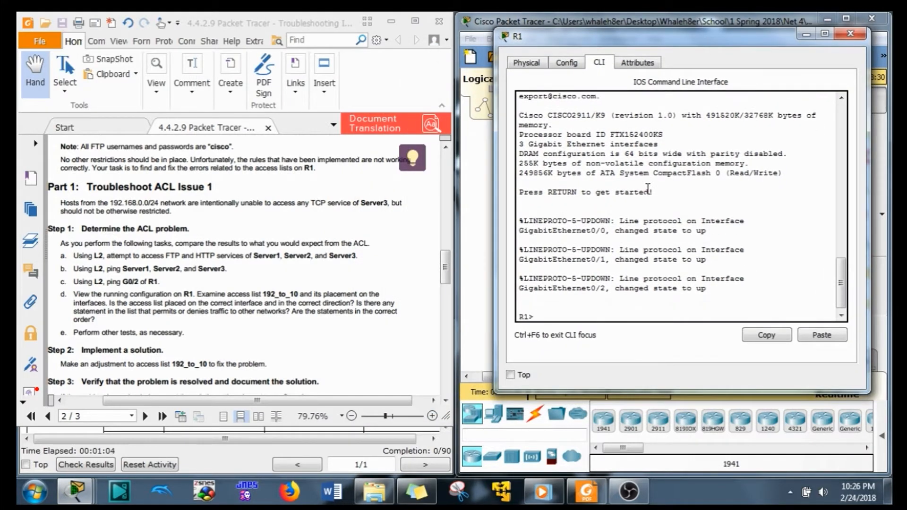
{"action": "type", "text": "en"}
{"action": "key", "text": "Return"}
{"action": "type", "text": "sho"}
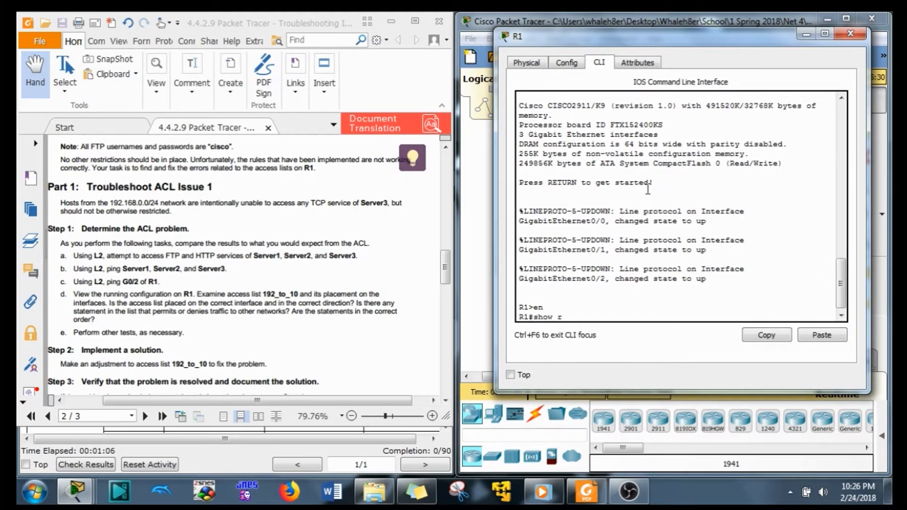
{"action": "type", "text": "w acc"}
{"action": "key", "text": "Return"}
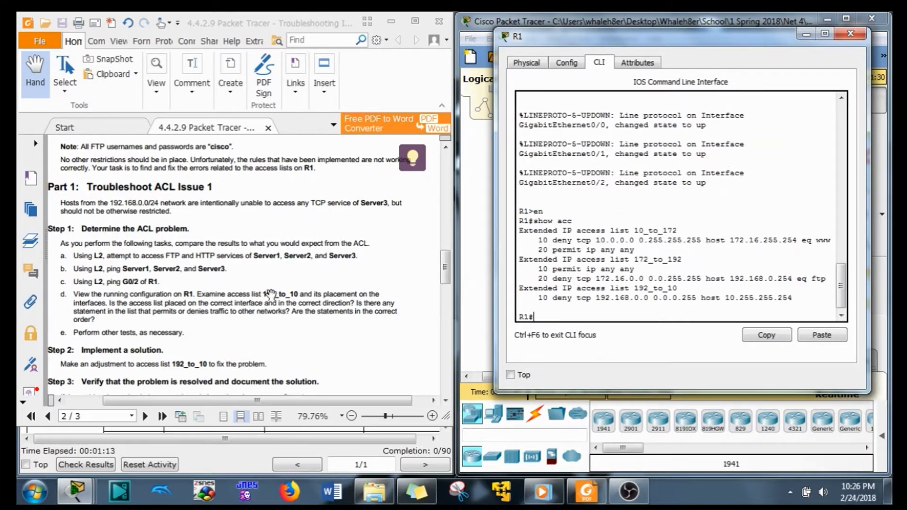
Examine the deny entry in access list 192_to_10 and compare it with the permit ip any any entry in 172_to_192
{"action": "left_click_drag", "start_coordinate": [678, 288], "coordinate": [636, 291]}
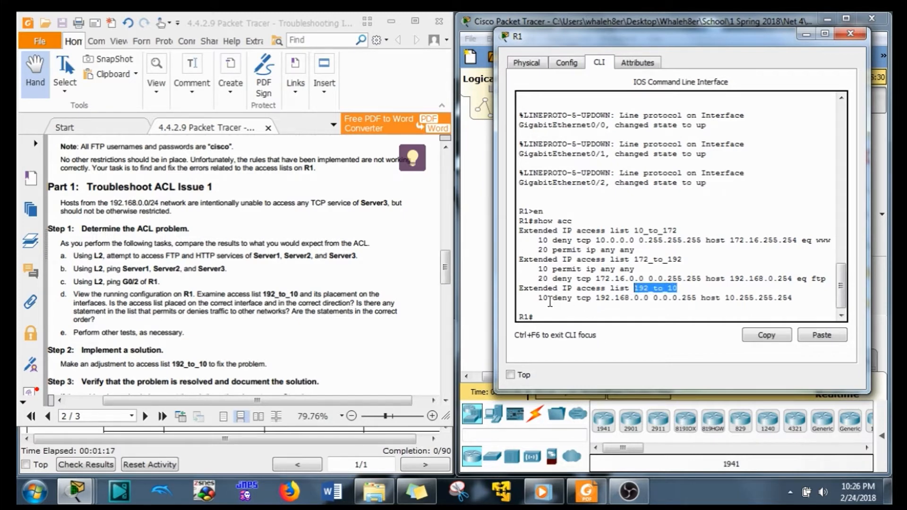
{"action": "left_click_drag", "start_coordinate": [539, 297], "coordinate": [829, 298]}
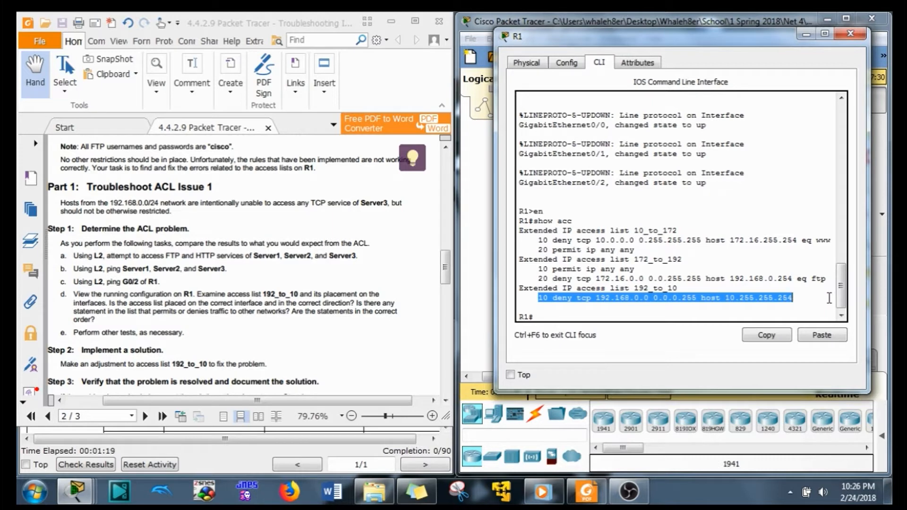
{"action": "left_click", "coordinate": [829, 297]}
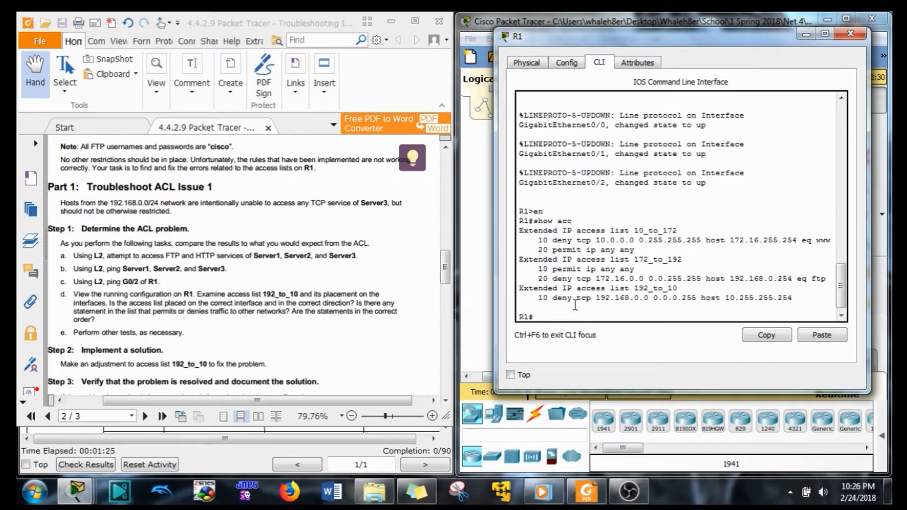
{"action": "left_click_drag", "start_coordinate": [553, 298], "coordinate": [566, 300]}
{"action": "left_click_drag", "start_coordinate": [595, 300], "coordinate": [695, 301]}
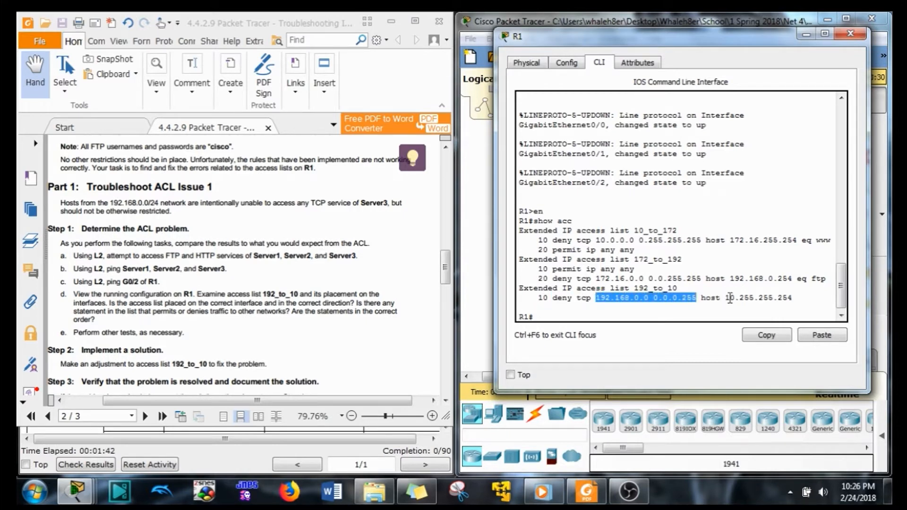
{"action": "left_click", "coordinate": [800, 299]}
{"action": "left_click_drag", "start_coordinate": [635, 270], "coordinate": [554, 271]}
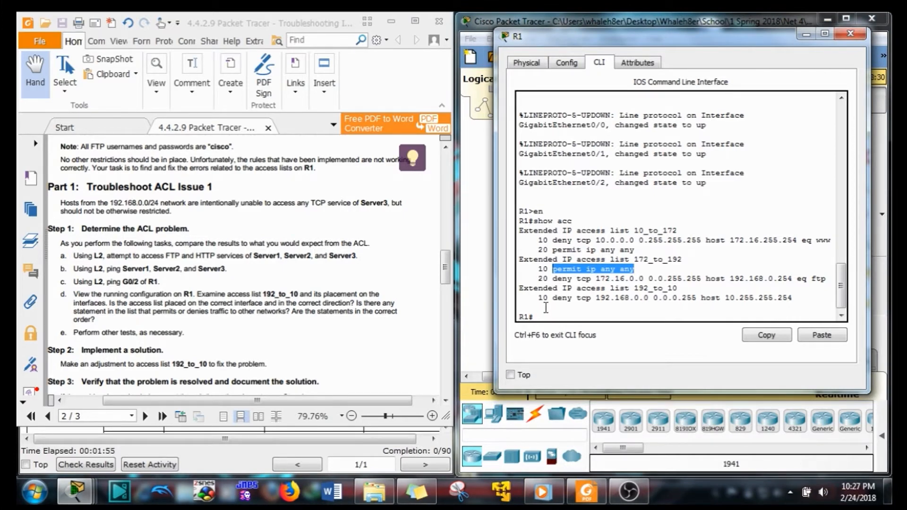
{"action": "left_click", "coordinate": [768, 334]}
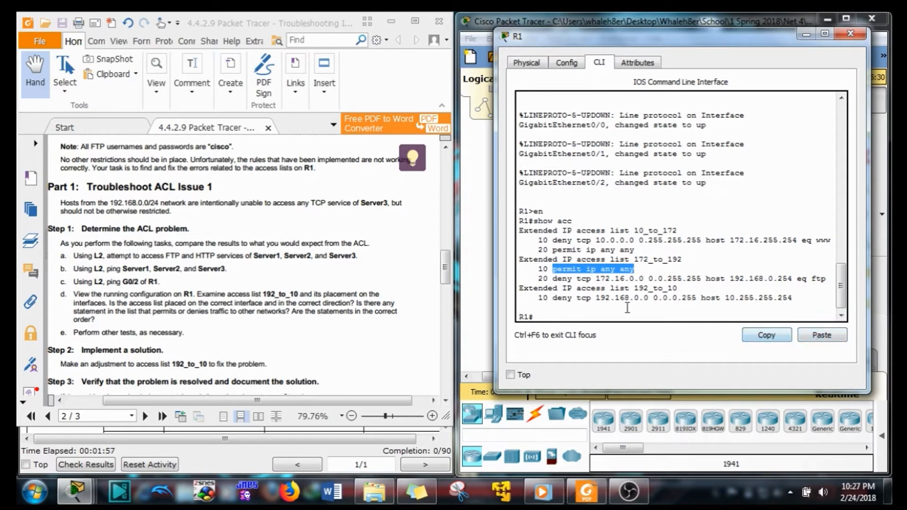
Display R1's running configuration and copy its line "ip access-list extended 192_to_10"
{"action": "left_click", "coordinate": [593, 316]}
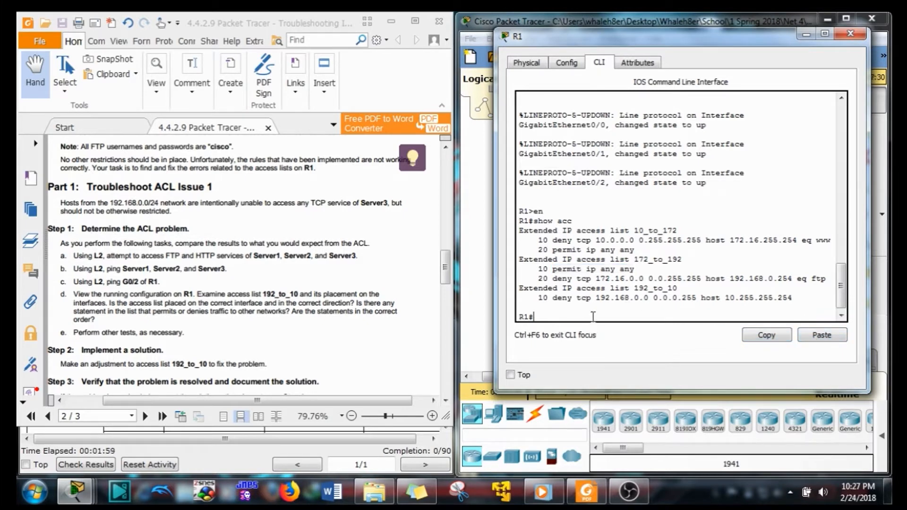
{"action": "type", "text": "show run"}
{"action": "key", "text": "Return"}
{"action": "key", "text": "space"}
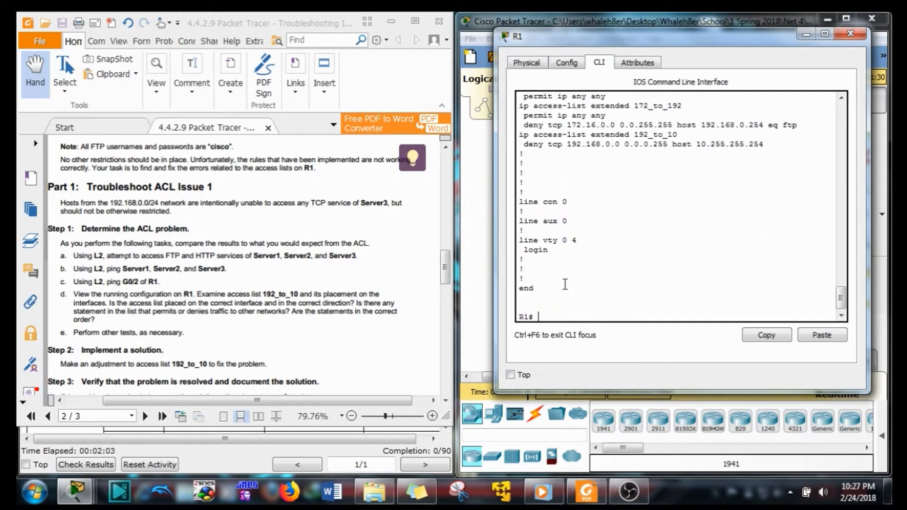
{"action": "scroll", "coordinate": [640, 248], "scroll_direction": "up", "scroll_amount": 5}
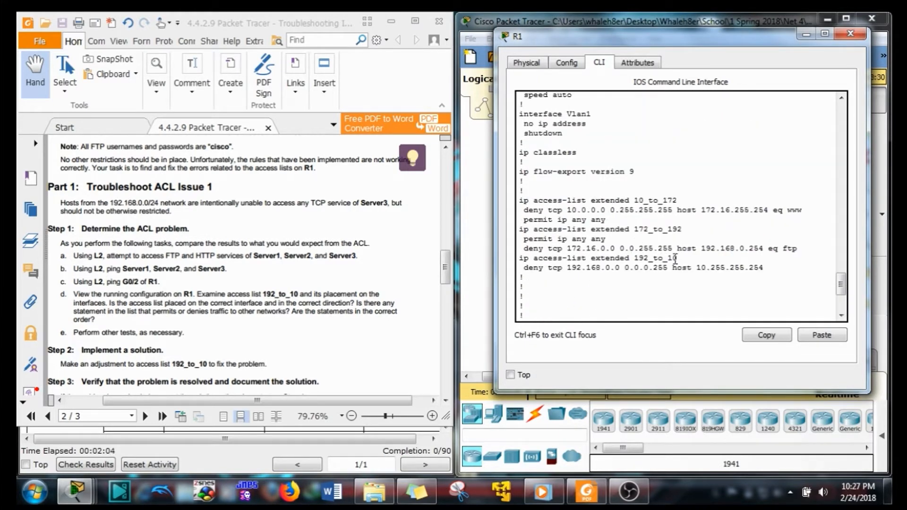
{"action": "left_click_drag", "start_coordinate": [676, 258], "coordinate": [518, 258]}
{"action": "left_click", "coordinate": [766, 335]}
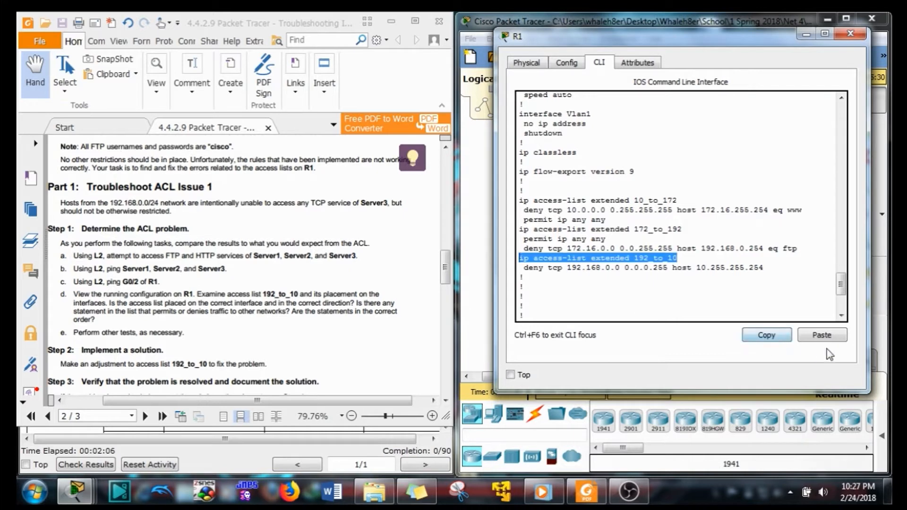
{"action": "left_click", "coordinate": [821, 334]}
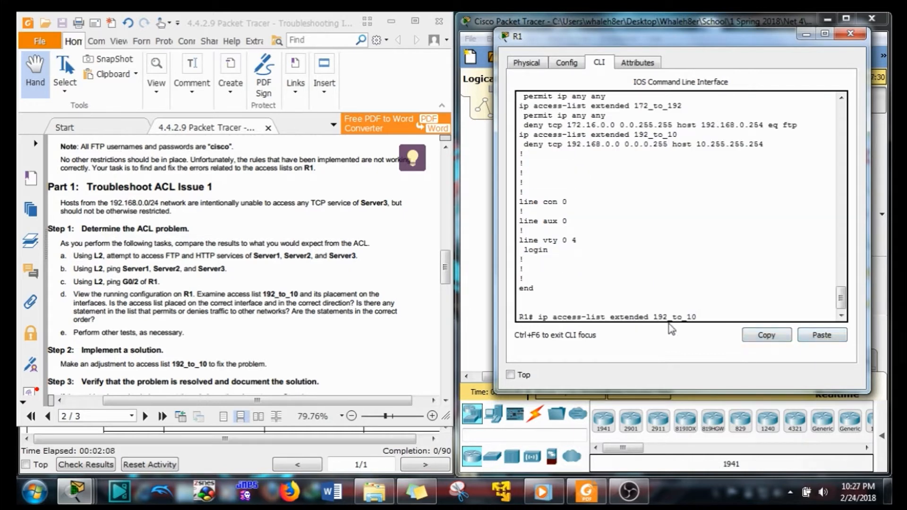
{"action": "key", "text": "BackSpace"}
{"action": "key", "text": "BackSpace"}
{"action": "key", "text": "BackSpace"}
{"action": "key", "text": "BackSpace"}
{"action": "key", "text": "BackSpace"}
{"action": "key", "text": "BackSpace"}
{"action": "key", "text": "BackSpace"}
{"action": "key", "text": "BackSpace"}
{"action": "key", "text": "BackSpace"}
{"action": "key", "text": "BackSpace"}
{"action": "key", "text": "BackSpace"}
{"action": "key", "text": "BackSpace"}
{"action": "key", "text": "BackSpace"}
{"action": "key", "text": "BackSpace"}
{"action": "key", "text": "BackSpace"}
{"action": "key", "text": "BackSpace"}
{"action": "key", "text": "BackSpace"}
{"action": "key", "text": "BackSpace"}
{"action": "key", "text": "BackSpace"}
{"action": "key", "text": "BackSpace"}
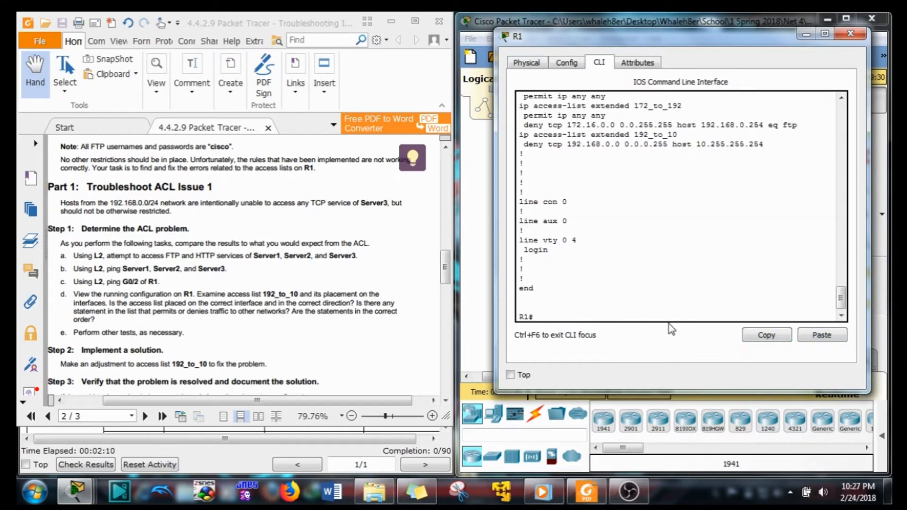
Enter global configuration mode and open the extended access list 192_to_10 for editing
{"action": "type", "text": "conf t"}
{"action": "key", "text": "Return"}
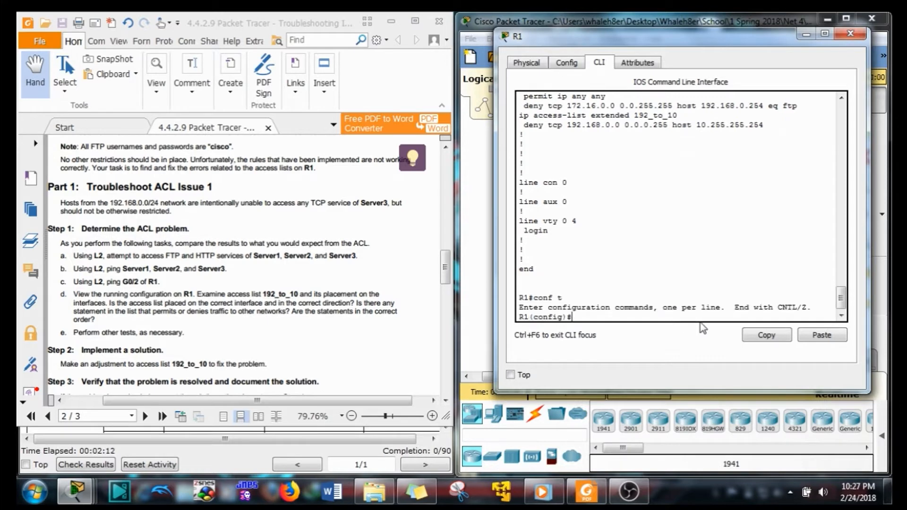
{"action": "left_click", "coordinate": [803, 336]}
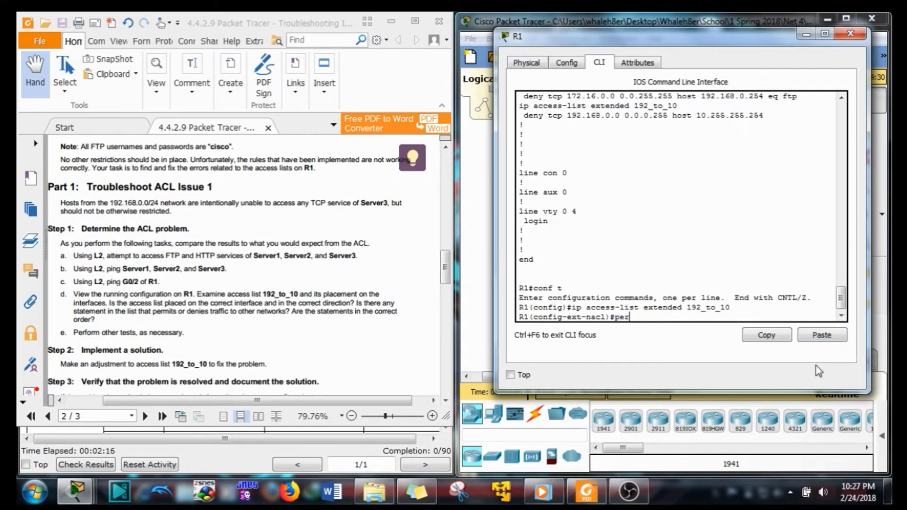
Add the entry permit ip any any to access list 192_to_10
{"action": "type", "text": "per"}
{"action": "key", "text": "Tab"}
{"action": "type", "text": "ip a"}
{"action": "key", "text": "Tab"}
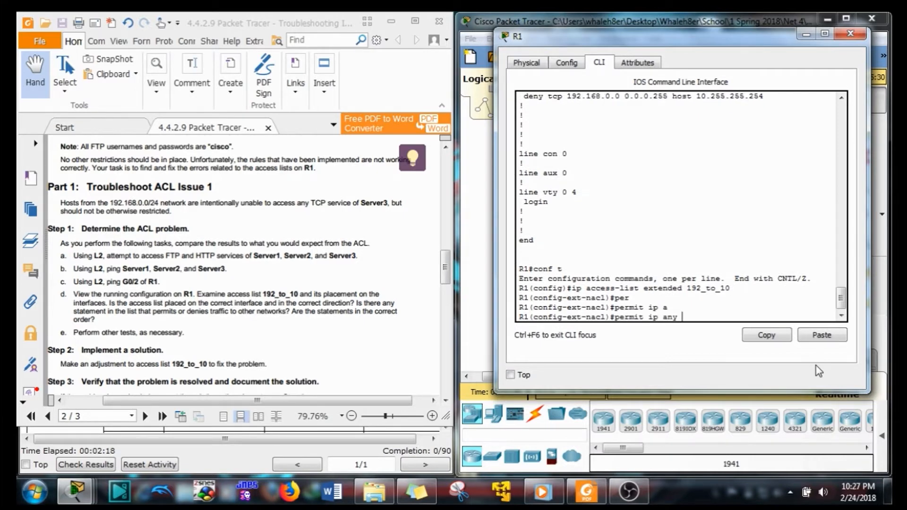
{"action": "type", "text": "a"}
{"action": "key", "text": "Tab"}
{"action": "key", "text": "Return"}
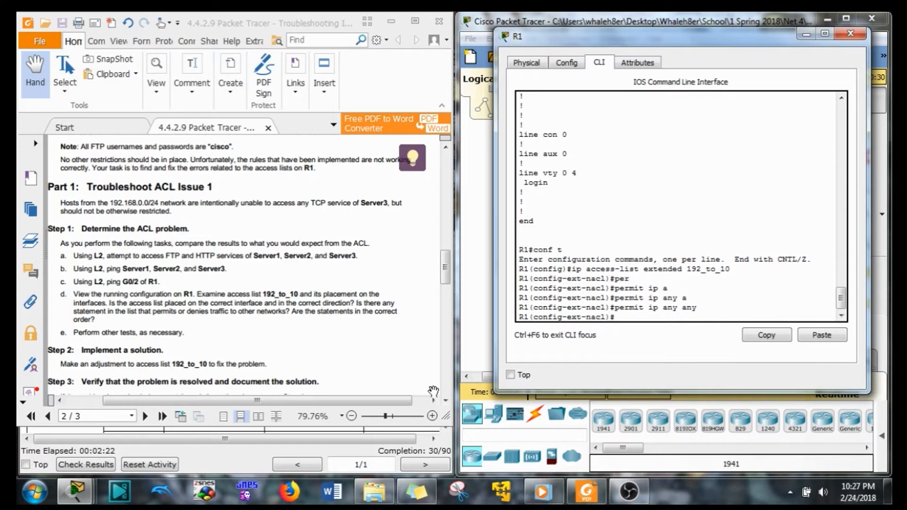
Go to Part 2 of the lab instructions and list R1's access lists again with do show acc
{"action": "left_click", "coordinate": [202, 326]}
{"action": "scroll", "coordinate": [215, 302], "scroll_direction": "down", "scroll_amount": 3}
{"action": "scroll", "coordinate": [215, 302], "scroll_direction": "down", "scroll_amount": 5}
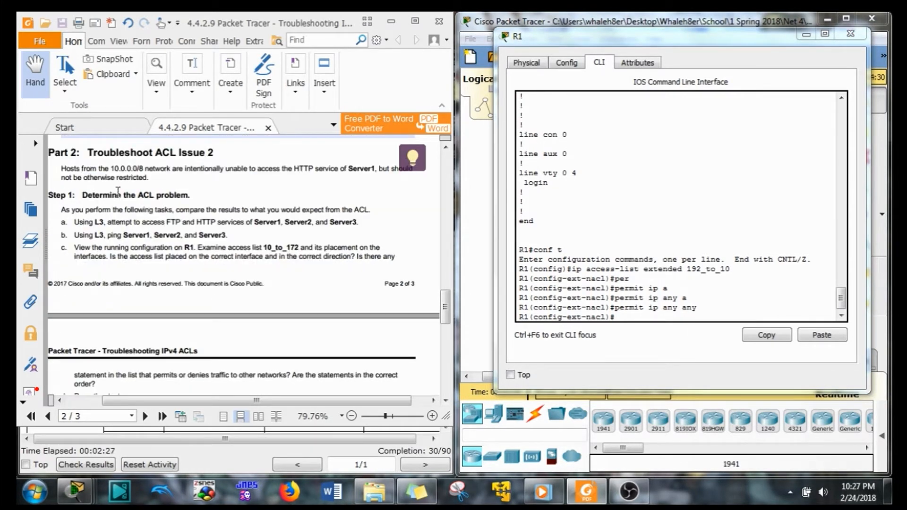
{"action": "left_click", "coordinate": [602, 281]}
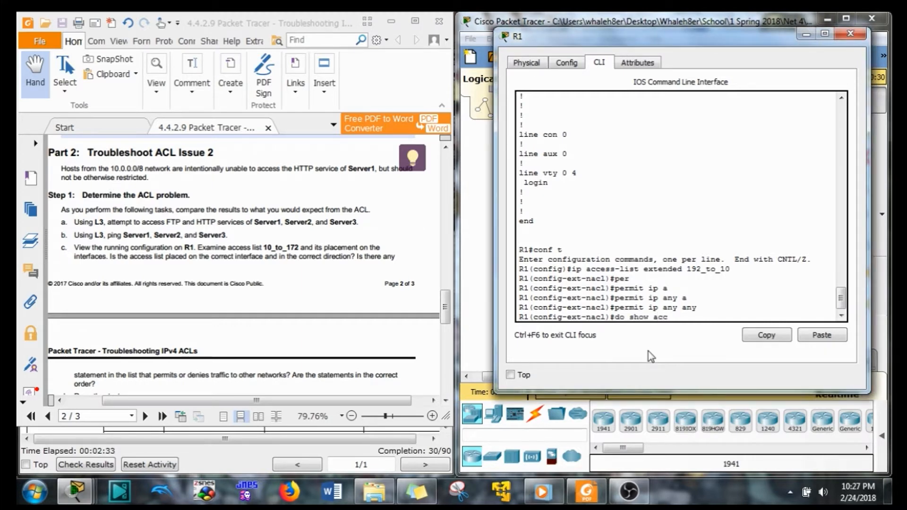
{"action": "type", "text": "do show acc"}
{"action": "key", "text": "Return"}
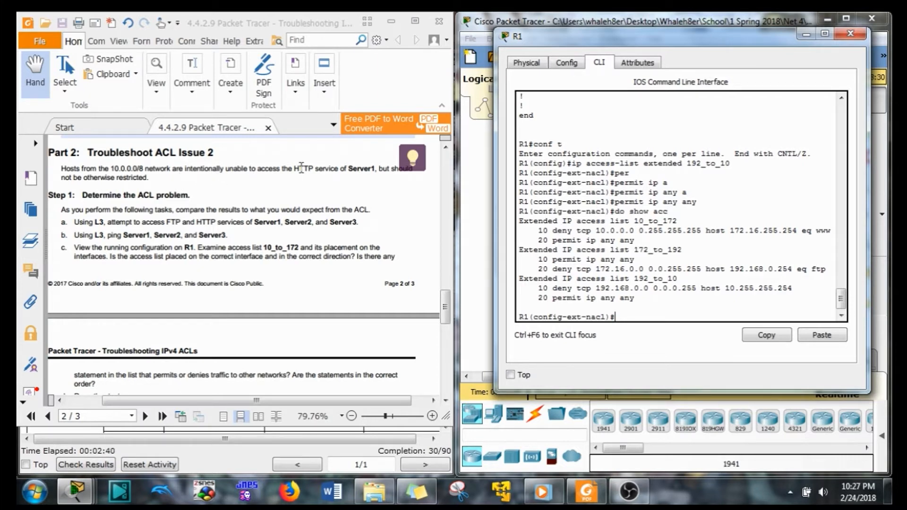
Examine the entries of access list 10_to_172, checking wildcard mask, host address and port against the HTTP restriction in Part 2
{"action": "left_click_drag", "start_coordinate": [294, 168], "coordinate": [311, 168]}
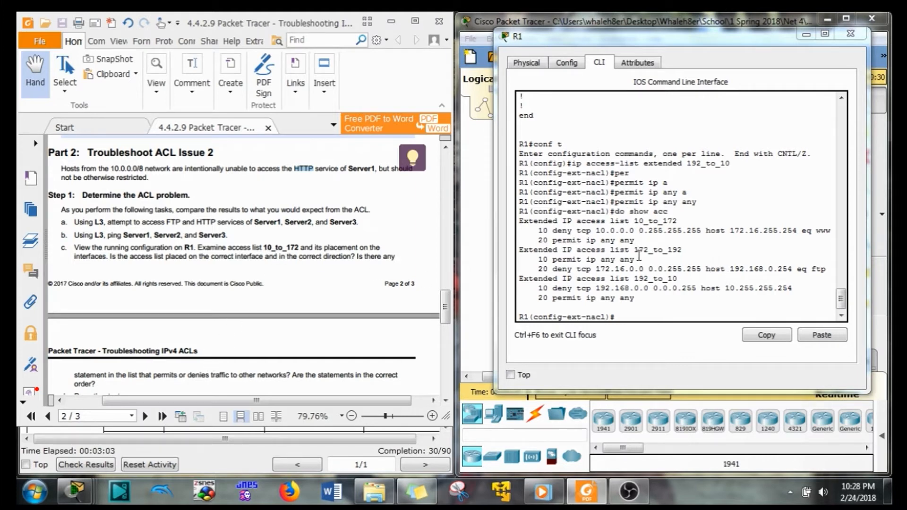
{"action": "left_click_drag", "start_coordinate": [635, 220], "coordinate": [678, 221]}
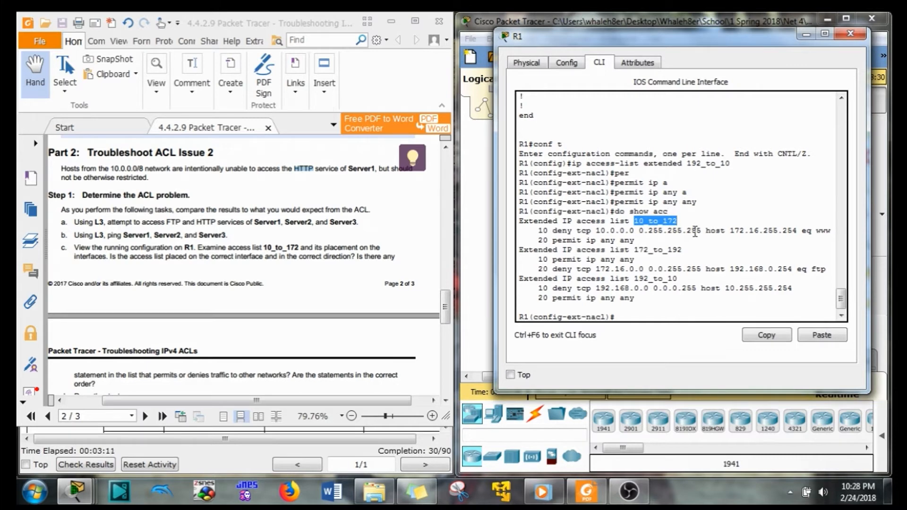
{"action": "left_click_drag", "start_coordinate": [701, 231], "coordinate": [652, 233]}
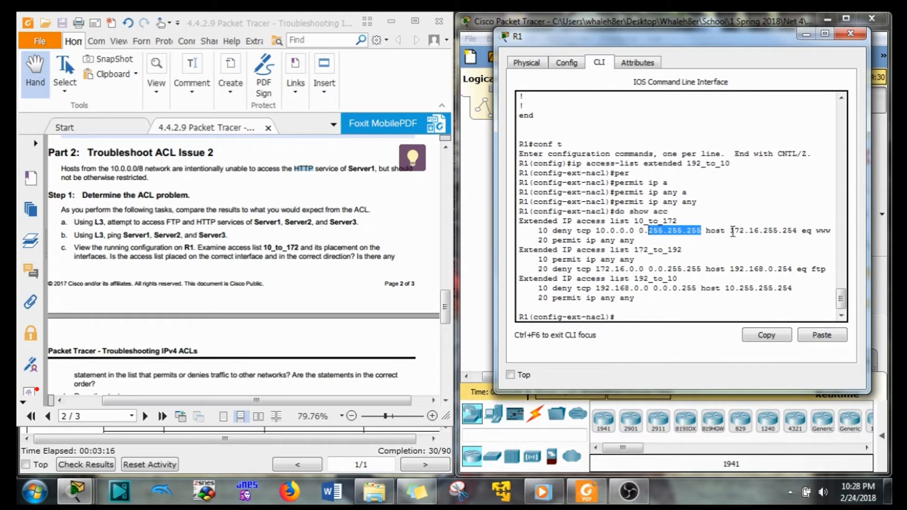
{"action": "left_click_drag", "start_coordinate": [732, 232], "coordinate": [798, 230]}
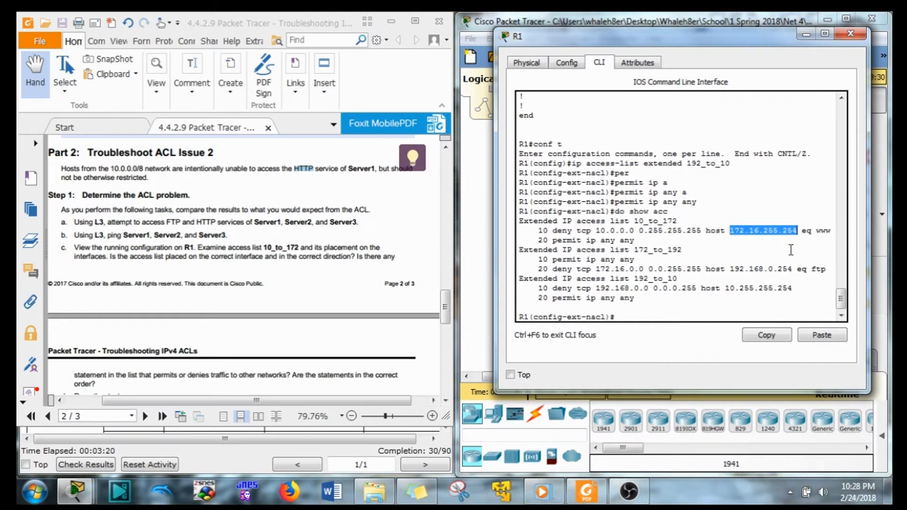
{"action": "left_click", "coordinate": [374, 16]}
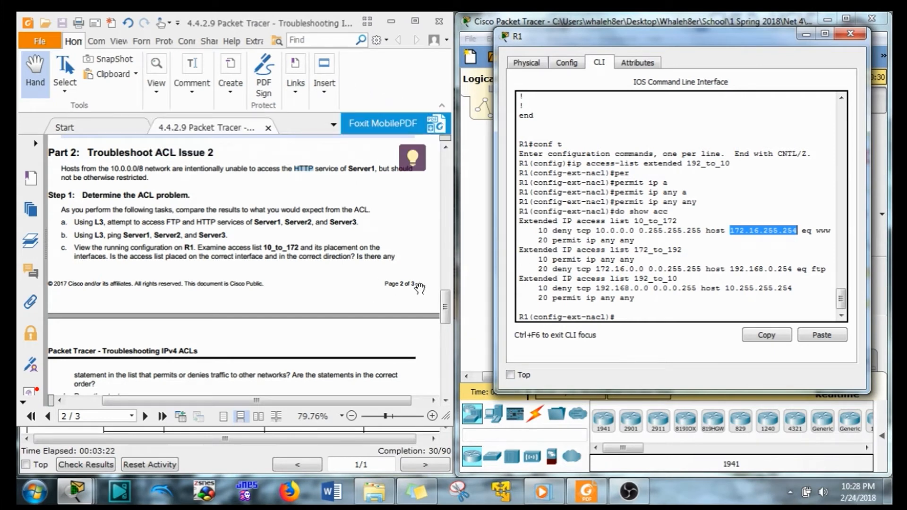
{"action": "left_click_drag", "start_coordinate": [830, 231], "coordinate": [823, 232]}
{"action": "left_click", "coordinate": [823, 232]}
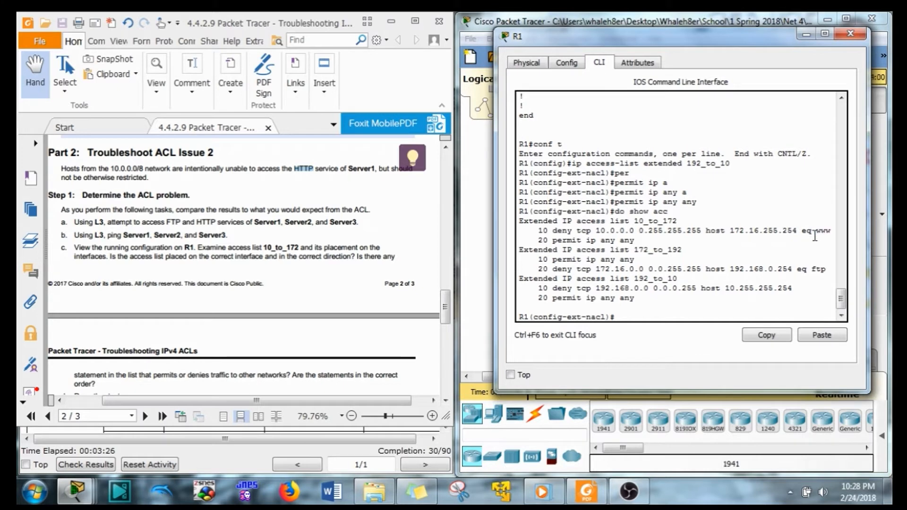
{"action": "double_click", "coordinate": [818, 236]}
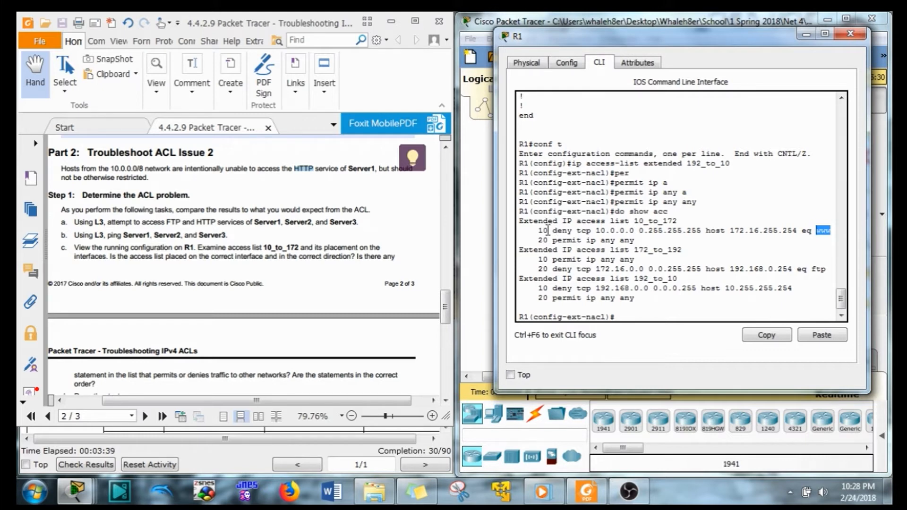
{"action": "left_click_drag", "start_coordinate": [533, 231], "coordinate": [642, 240]}
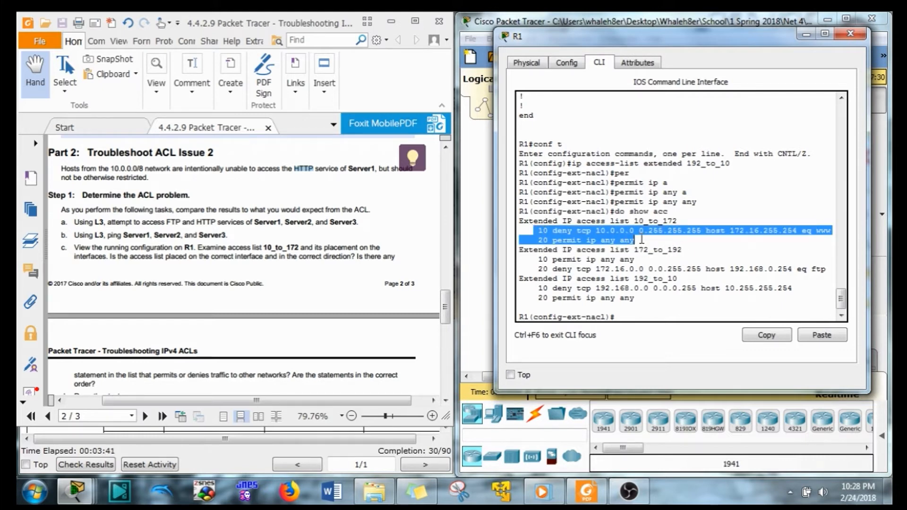
Review the access-group placement on R1's GigabitEthernet interfaces in the running configuration alongside the network topology
{"action": "scroll", "coordinate": [584, 203], "scroll_direction": "up", "scroll_amount": 8}
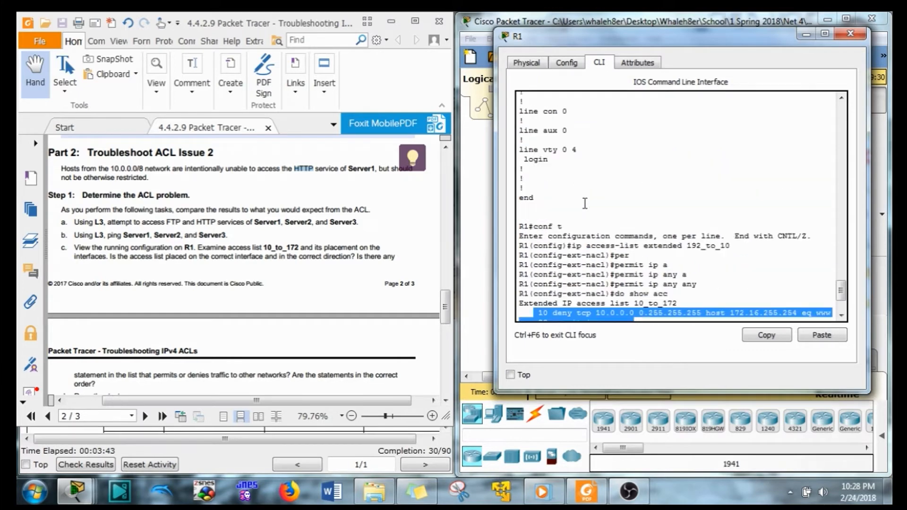
{"action": "left_click_drag", "start_coordinate": [714, 48], "coordinate": [344, 96]}
{"action": "left_click_drag", "start_coordinate": [697, 193], "coordinate": [598, 206]}
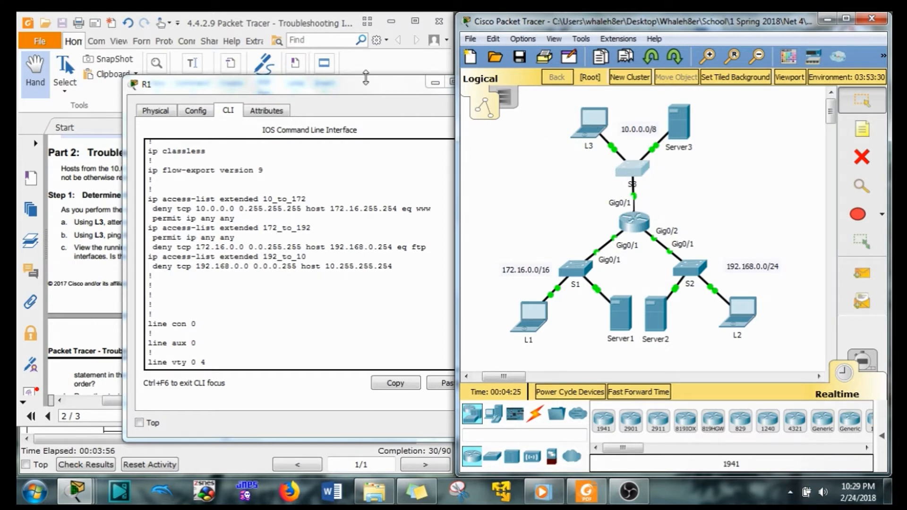
{"action": "left_click_drag", "start_coordinate": [374, 90], "coordinate": [672, 75]}
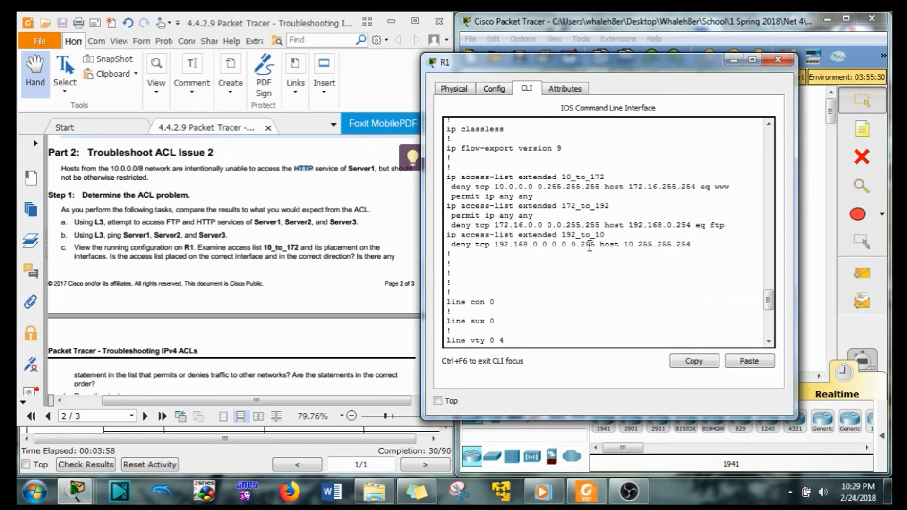
{"action": "scroll", "coordinate": [548, 218], "scroll_direction": "up", "scroll_amount": 5}
{"action": "scroll", "coordinate": [547, 217], "scroll_direction": "up", "scroll_amount": 3}
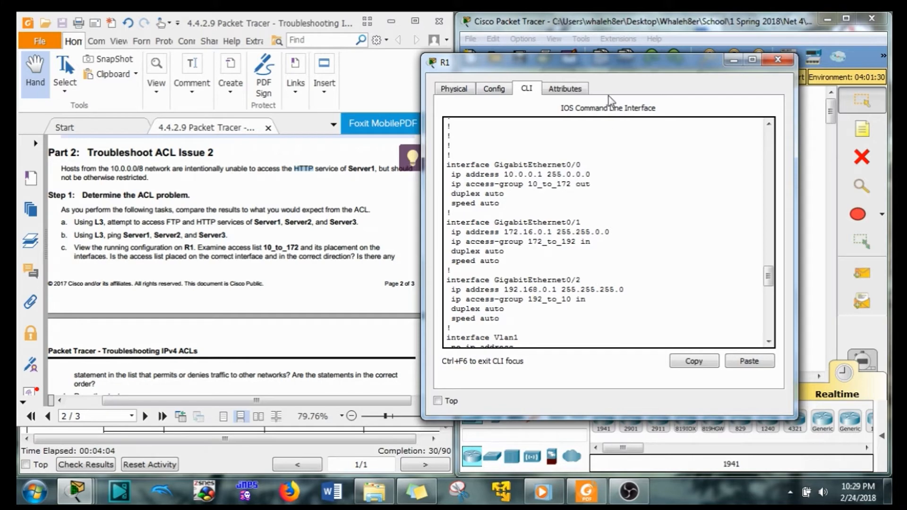
{"action": "left_click_drag", "start_coordinate": [626, 73], "coordinate": [275, 62]}
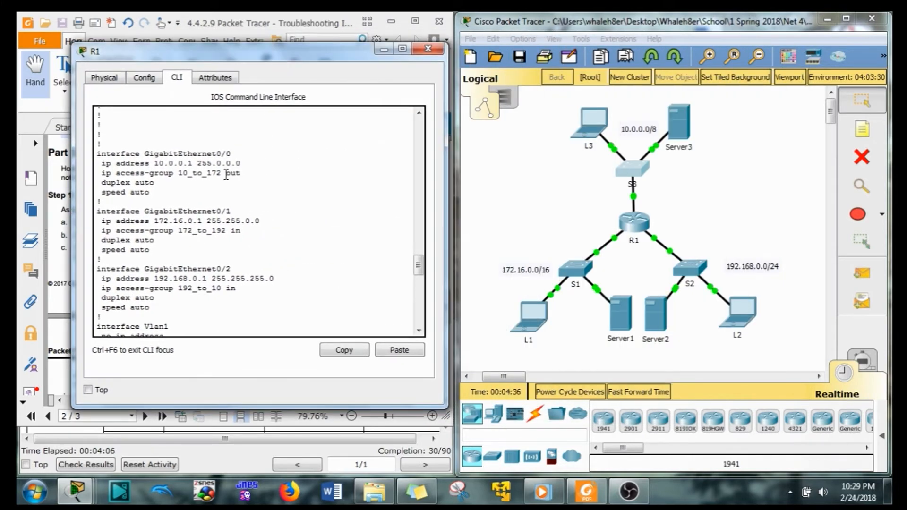
Compare the direction of access list 10_to_172 on GigabitEthernet0/0 with the traffic path from the 10.0.0.0/8 network to Server1 in the topology
{"action": "left_click_drag", "start_coordinate": [227, 174], "coordinate": [240, 175]}
{"action": "left_click", "coordinate": [555, 105]}
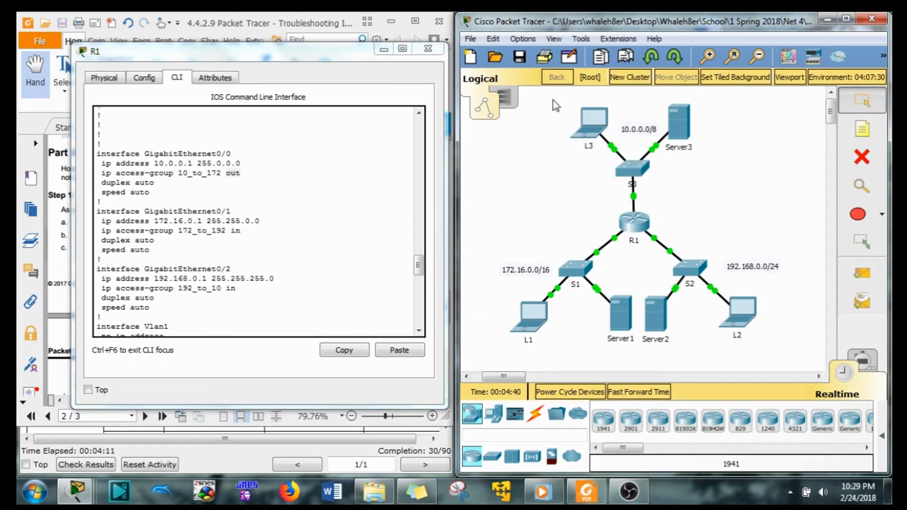
{"action": "left_click_drag", "start_coordinate": [552, 99], "coordinate": [708, 164]}
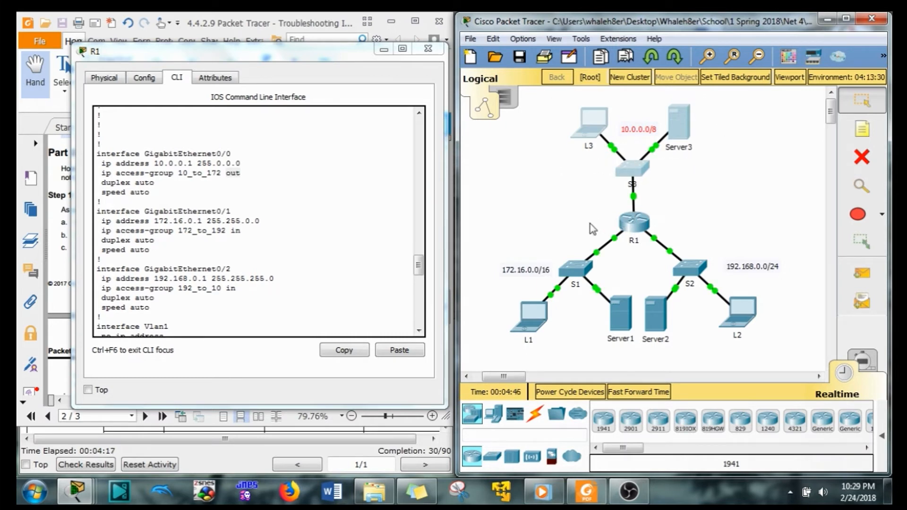
{"action": "left_click", "coordinate": [614, 325]}
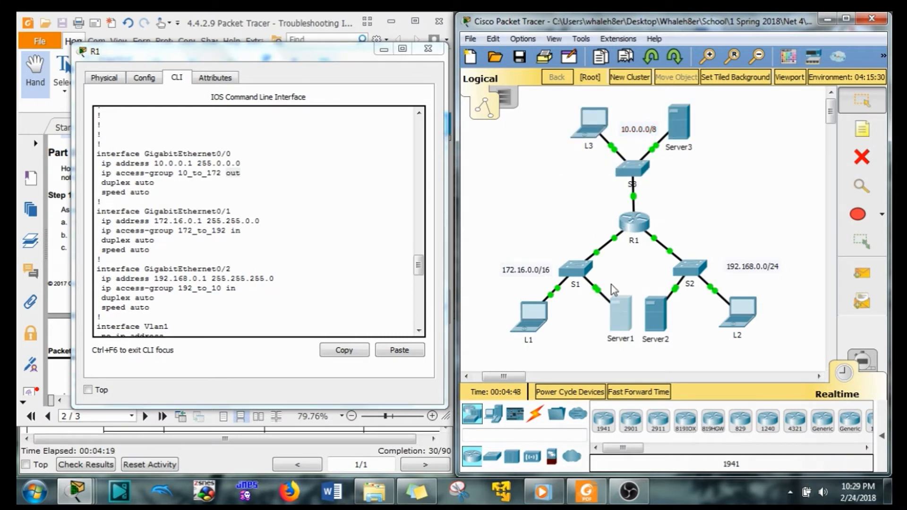
{"action": "left_click", "coordinate": [589, 191]}
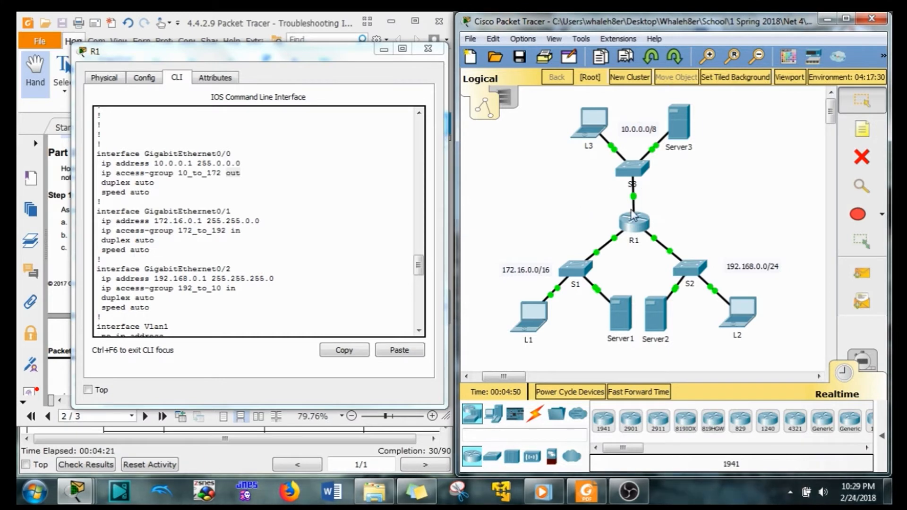
{"action": "mouse_move", "coordinate": [613, 187]}
{"action": "left_click_drag", "start_coordinate": [600, 230], "coordinate": [626, 245]}
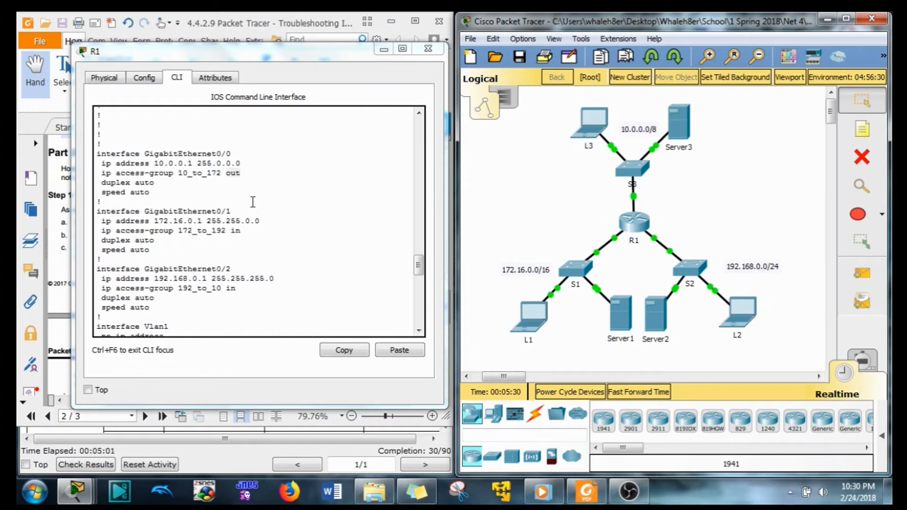
Enter GigabitEthernet0/0 configuration by reusing its running-config lines and remove the outbound access group with no ip access-group 10_to_172 out
{"action": "left_click_drag", "start_coordinate": [242, 174], "coordinate": [82, 155]}
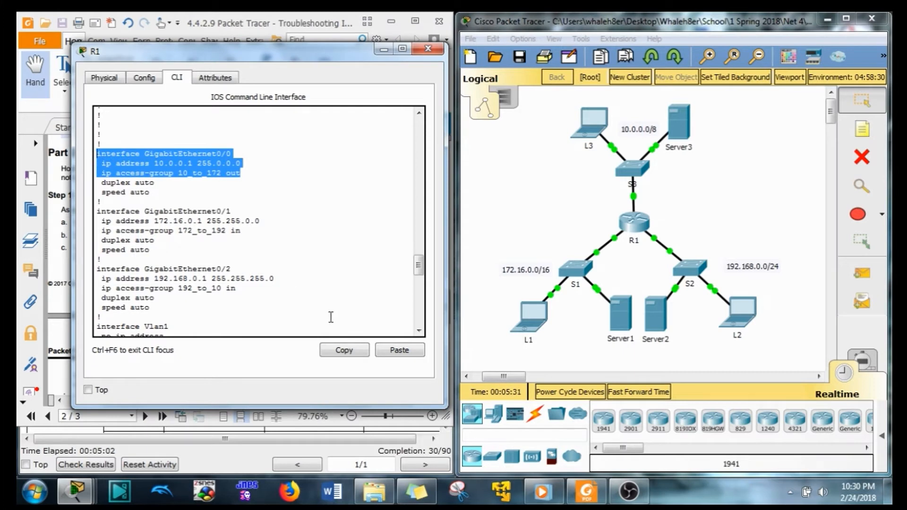
{"action": "left_click", "coordinate": [353, 354]}
{"action": "left_click", "coordinate": [394, 354]}
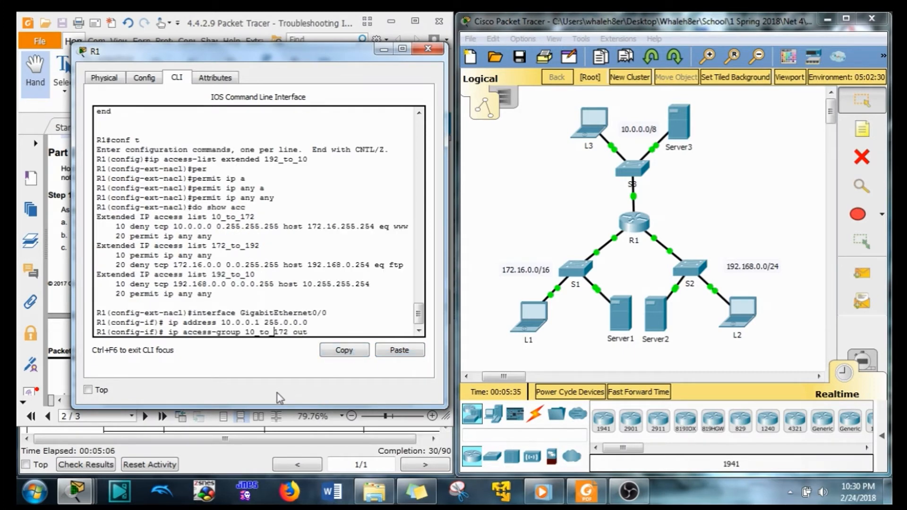
{"action": "type", "text": "no"}
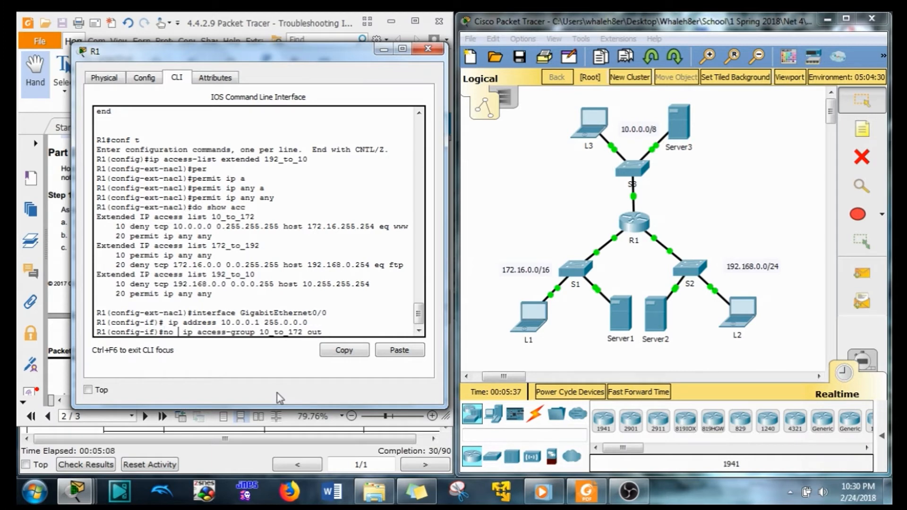
{"action": "key", "text": "Return"}
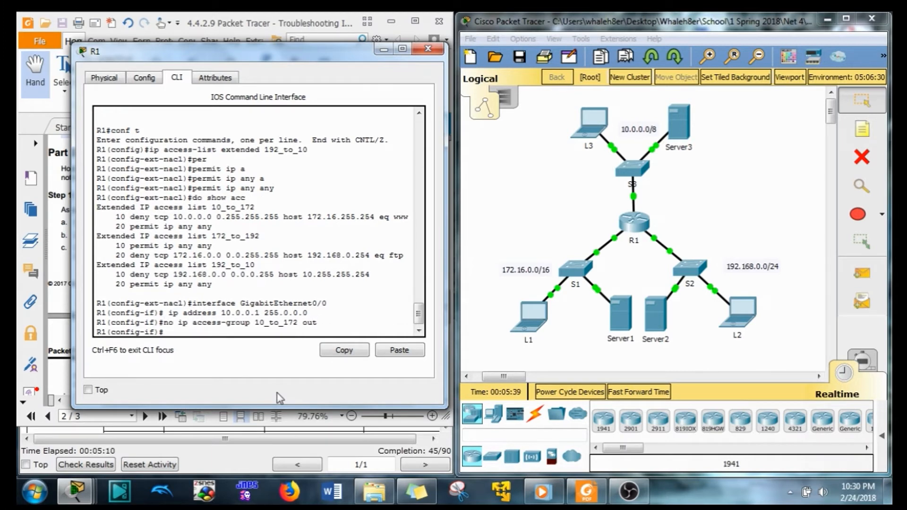
Apply access list 10_to_172 inbound on GigabitEthernet0/0 with ip access-group 10_to_172 in
{"action": "key", "text": "Up"}
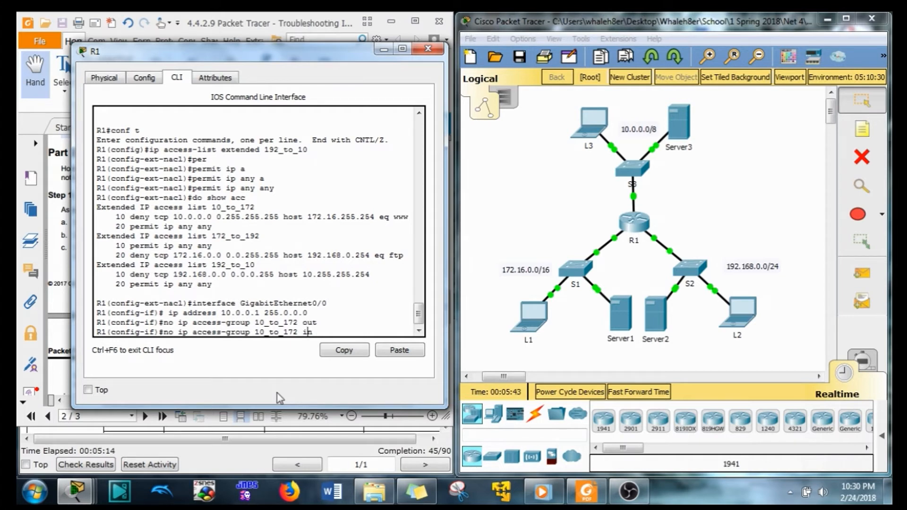
{"action": "key", "text": "Left"}
{"action": "key", "text": "Left"}
{"action": "key", "text": "Left"}
{"action": "key", "text": "Left"}
{"action": "key", "text": "Left"}
{"action": "key", "text": "Left"}
{"action": "key", "text": "Left"}
{"action": "key", "text": "Left"}
{"action": "key", "text": "Left"}
{"action": "key", "text": "BackSpace"}
{"action": "key", "text": "BackSpace"}
{"action": "key", "text": "BackSpace"}
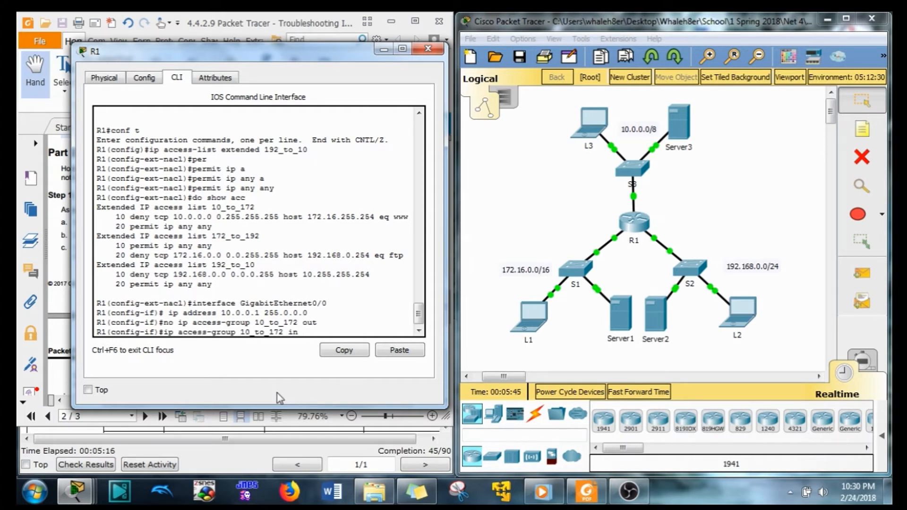
{"action": "key", "text": "Return"}
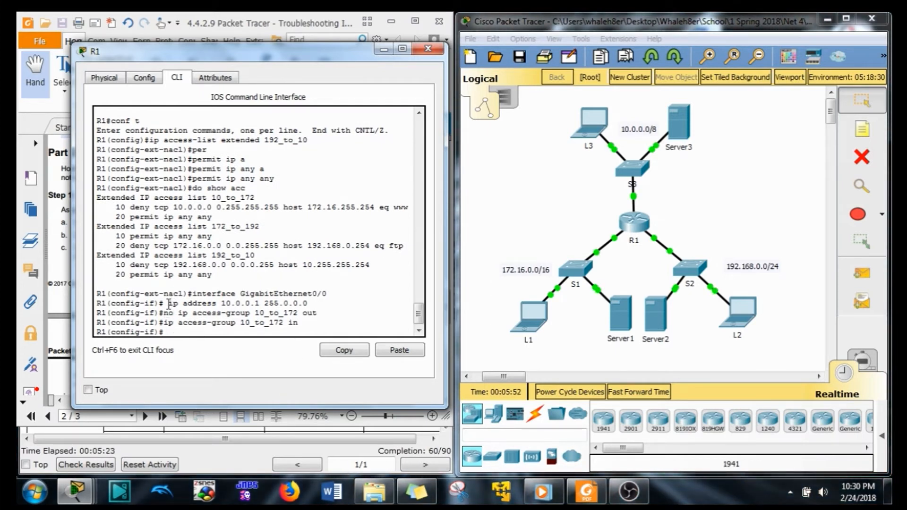
Review the commands just entered for GigabitEthernet0/0
{"action": "left_click_drag", "start_coordinate": [169, 303], "coordinate": [332, 304]}
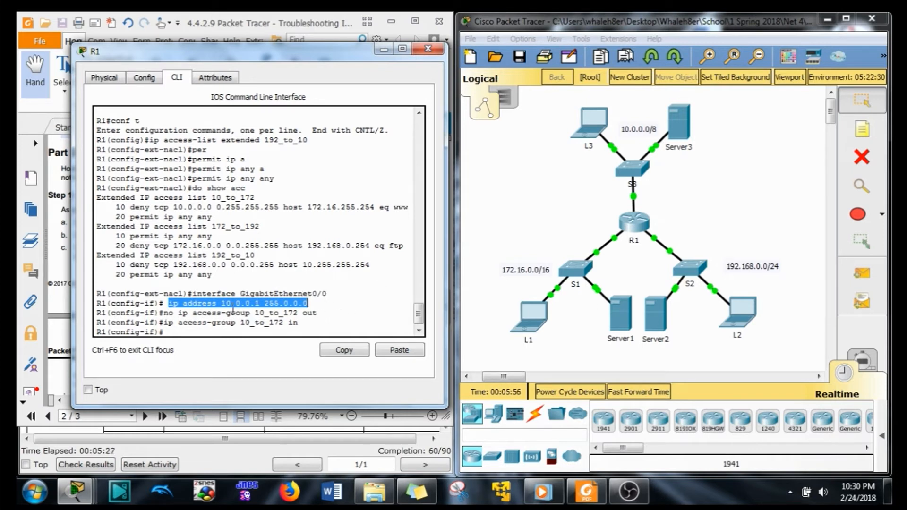
{"action": "left_click_drag", "start_coordinate": [317, 313], "coordinate": [164, 313]}
{"action": "left_click", "coordinate": [176, 326]}
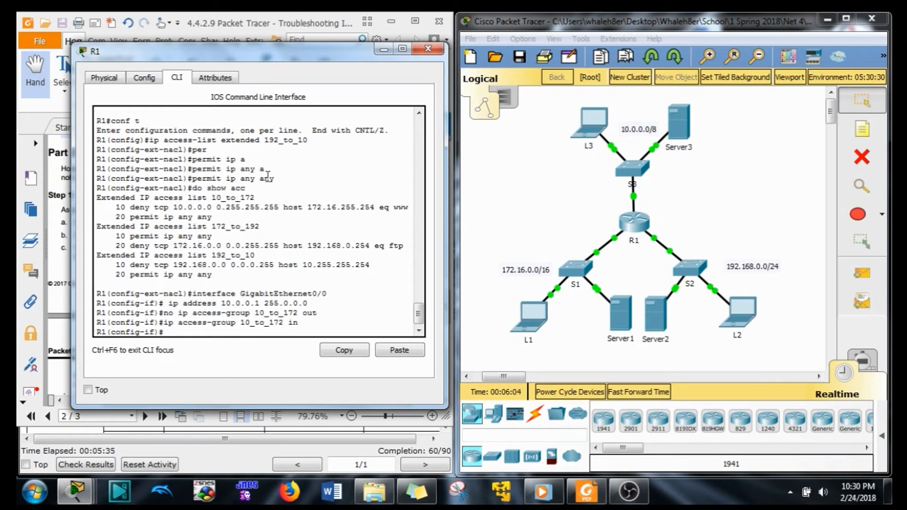
Go to Part 3 of the lab instructions and locate the 172.16.0.0/16 network and Server2 in the topology
{"action": "left_click_drag", "start_coordinate": [255, 51], "coordinate": [654, 55]}
{"action": "scroll", "coordinate": [272, 298], "scroll_direction": "down", "scroll_amount": 10}
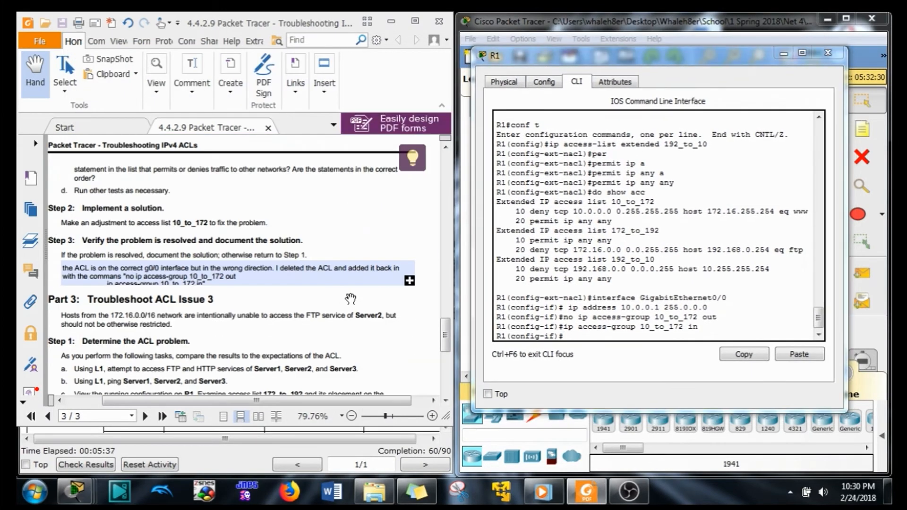
{"action": "scroll", "coordinate": [271, 298], "scroll_direction": "down", "scroll_amount": 2}
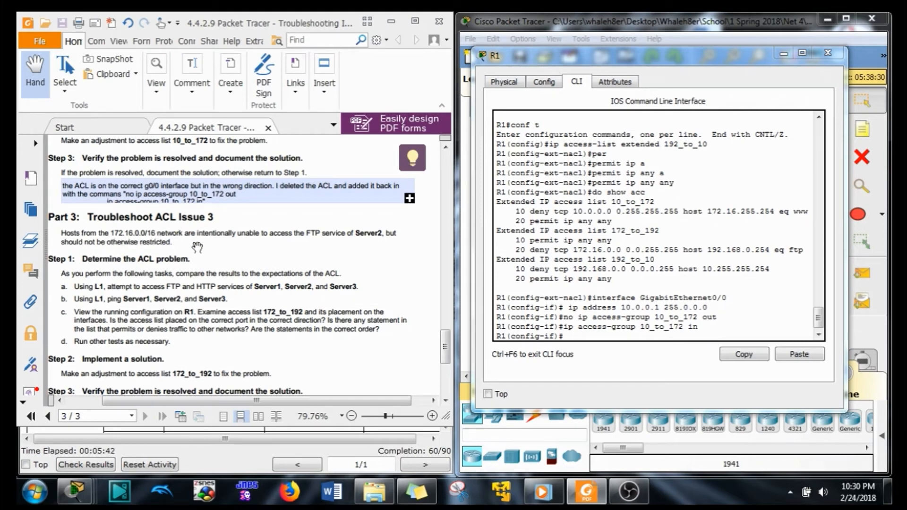
{"action": "left_click_drag", "start_coordinate": [605, 55], "coordinate": [213, 101]}
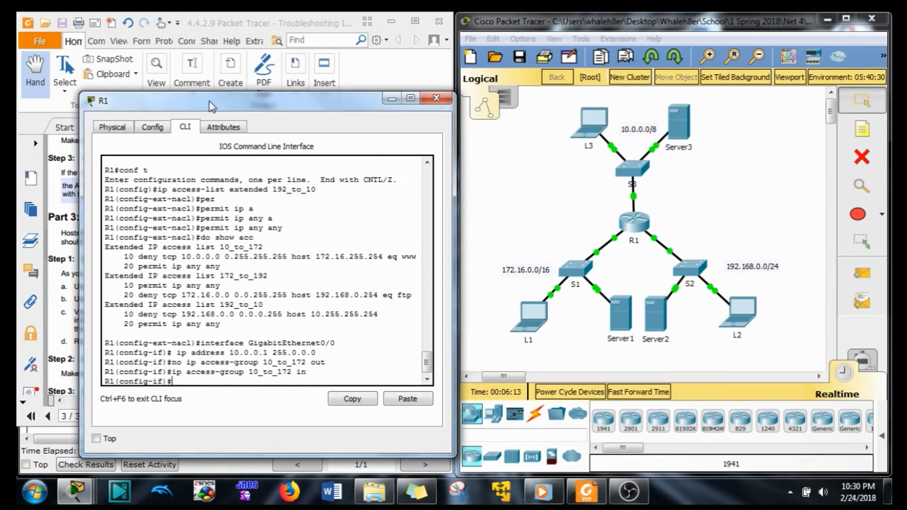
{"action": "left_click_drag", "start_coordinate": [483, 238], "coordinate": [599, 326]}
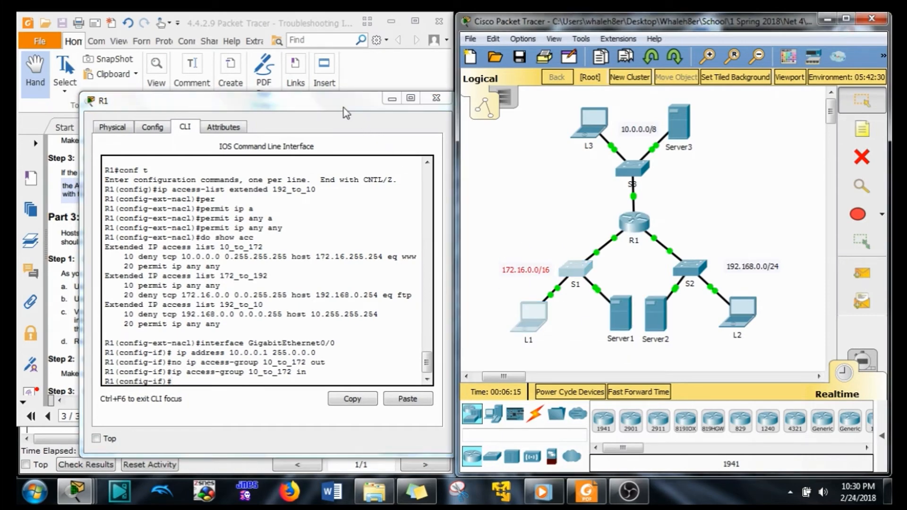
{"action": "left_click_drag", "start_coordinate": [341, 105], "coordinate": [693, 105]}
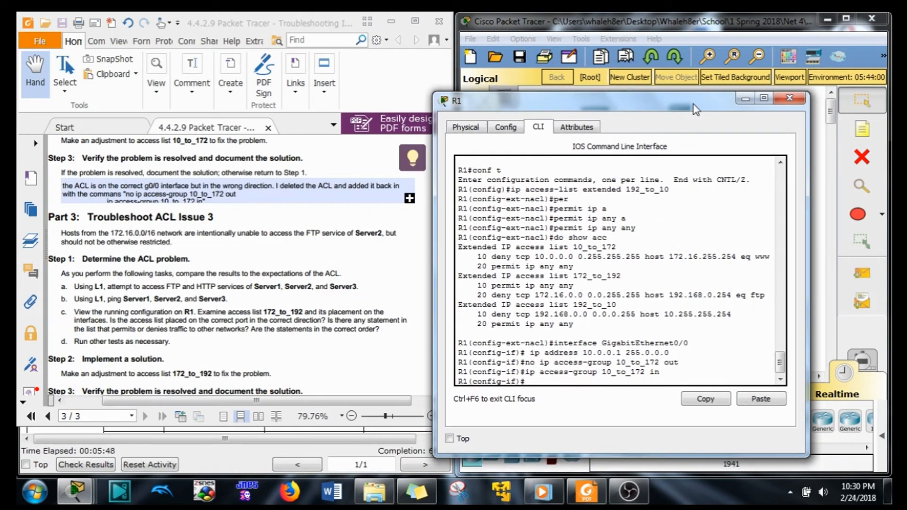
{"action": "left_click_drag", "start_coordinate": [693, 109], "coordinate": [316, 90]}
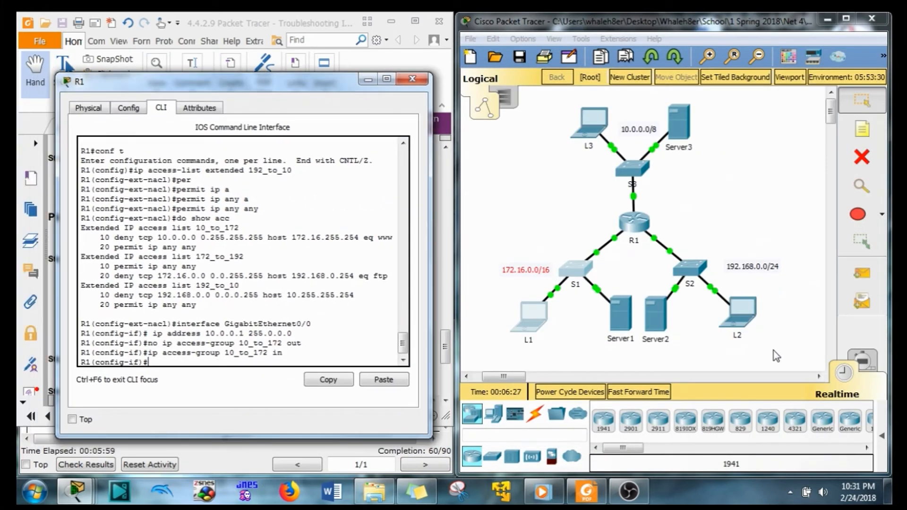
{"action": "left_click_drag", "start_coordinate": [685, 350], "coordinate": [657, 305]}
Examine the entries of access list 172_to_192 and their order against the FTP restriction in Part 3
{"action": "left_click_drag", "start_coordinate": [283, 86], "coordinate": [706, 58]}
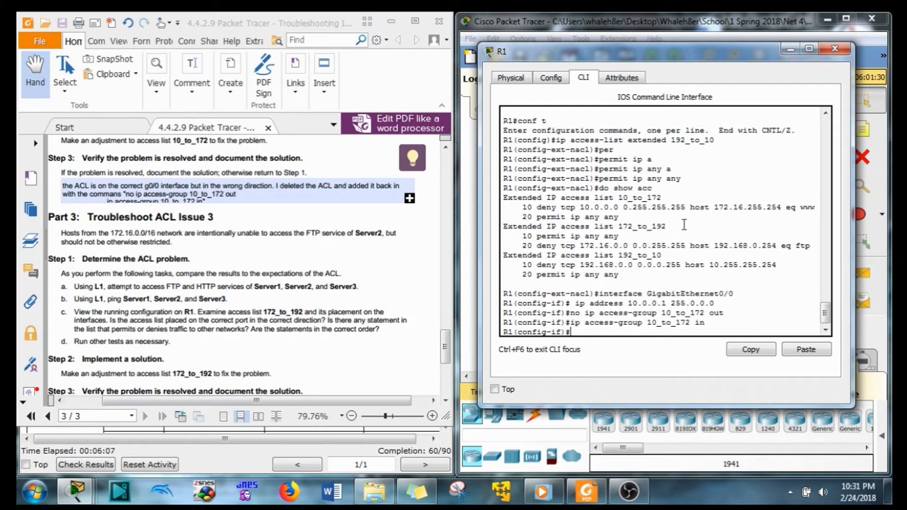
{"action": "left_click_drag", "start_coordinate": [668, 226], "coordinate": [618, 230]}
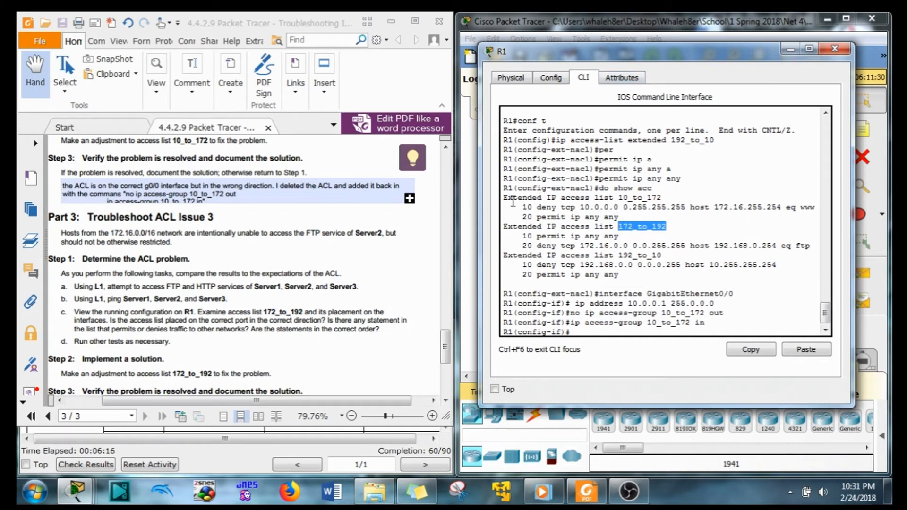
{"action": "left_click_drag", "start_coordinate": [513, 200], "coordinate": [539, 207]}
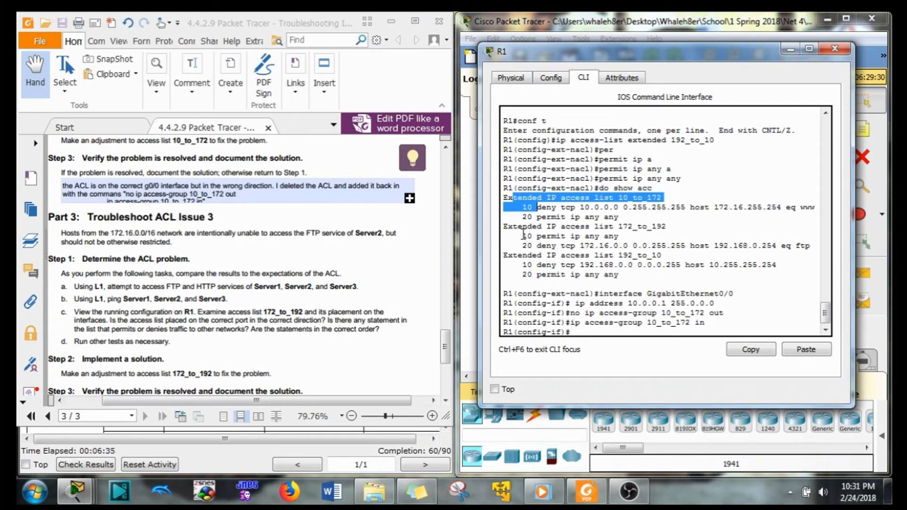
{"action": "left_click_drag", "start_coordinate": [522, 236], "coordinate": [618, 236]}
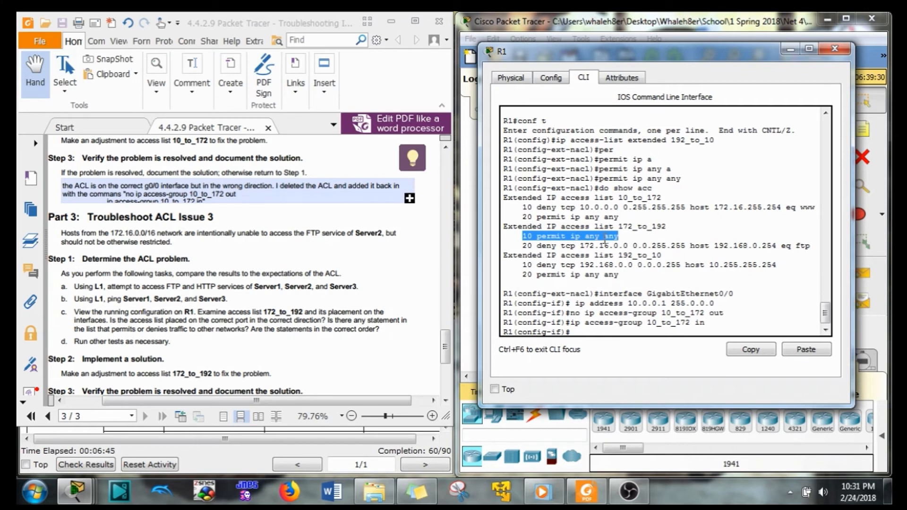
{"action": "left_click_drag", "start_coordinate": [811, 246], "coordinate": [524, 241]}
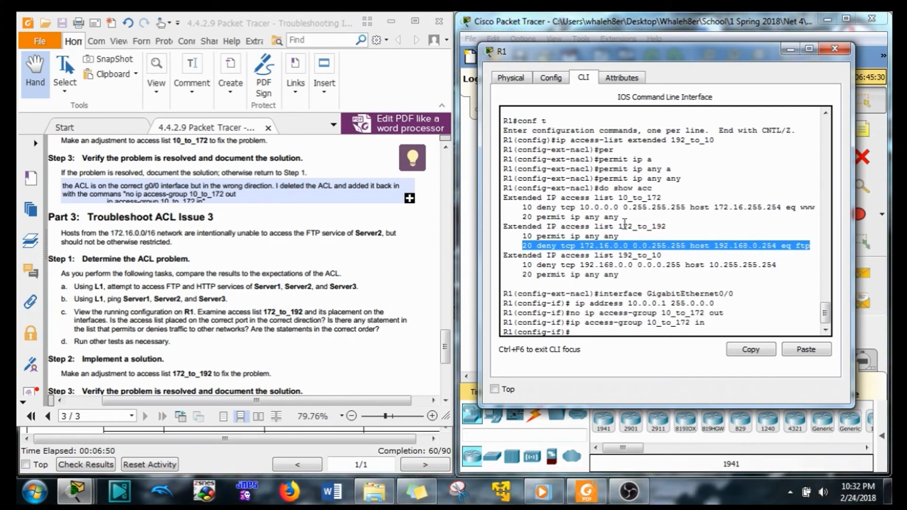
{"action": "left_click_drag", "start_coordinate": [618, 236], "coordinate": [523, 237]}
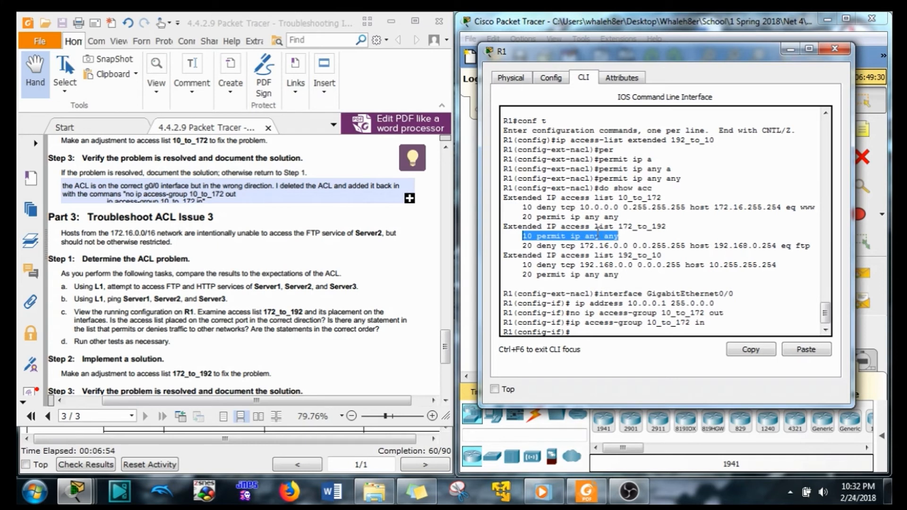
{"action": "left_click_drag", "start_coordinate": [622, 236], "coordinate": [517, 243]}
{"action": "left_click_drag", "start_coordinate": [619, 275], "coordinate": [536, 274]}
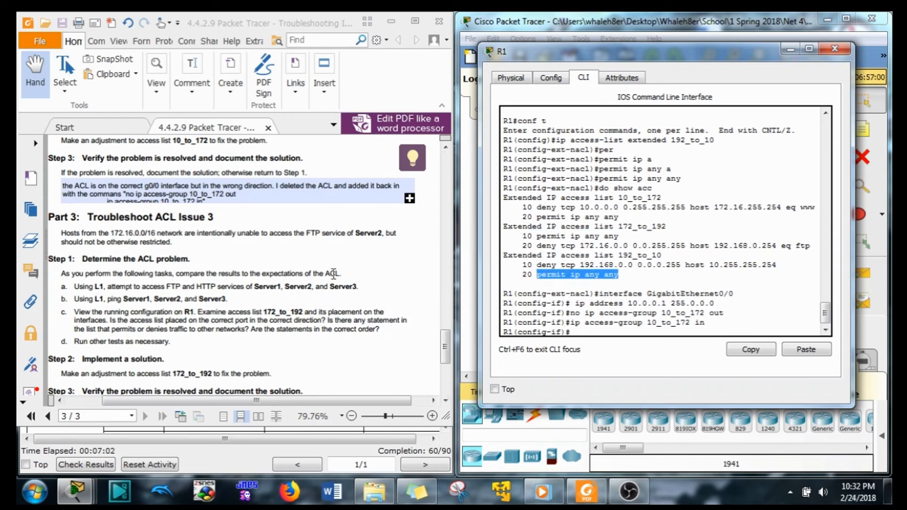
Copy the line ip access-list extended 172_to_192 from the running configuration and run it to edit that access list
{"action": "scroll", "coordinate": [613, 245], "scroll_direction": "up", "scroll_amount": 10}
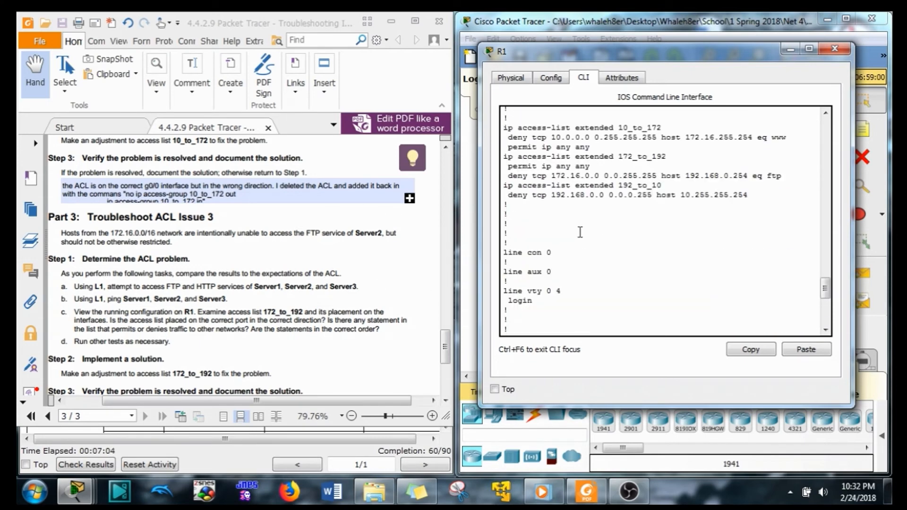
{"action": "scroll", "coordinate": [594, 206], "scroll_direction": "up", "scroll_amount": 4}
{"action": "scroll", "coordinate": [581, 208], "scroll_direction": "down", "scroll_amount": 4}
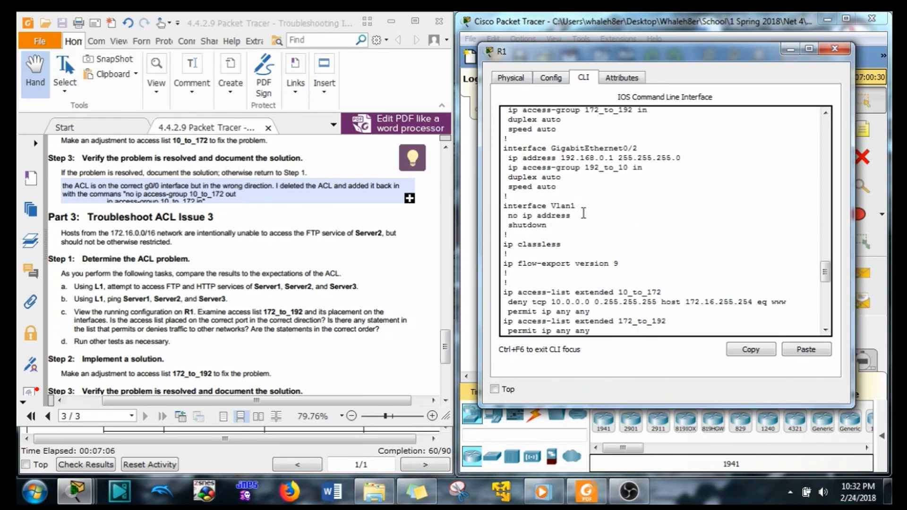
{"action": "scroll", "coordinate": [598, 156], "scroll_direction": "down", "scroll_amount": 6}
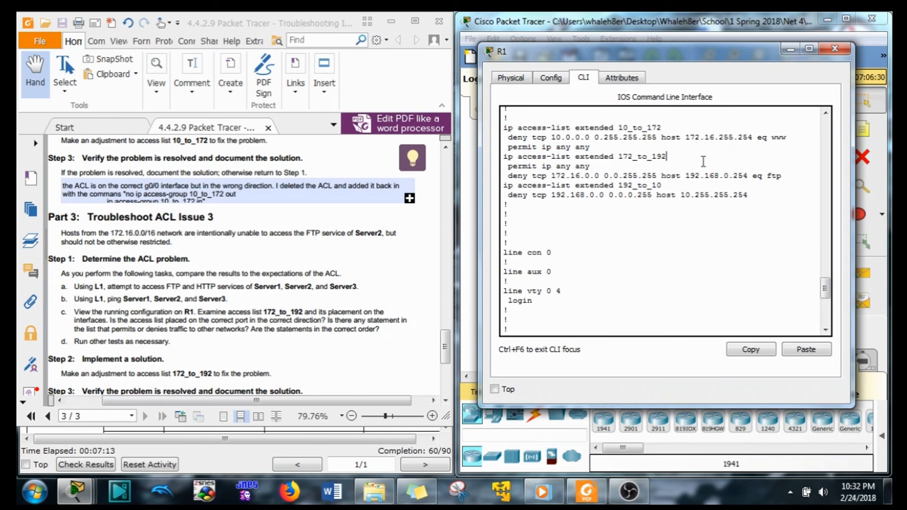
{"action": "left_click_drag", "start_coordinate": [669, 157], "coordinate": [502, 161]}
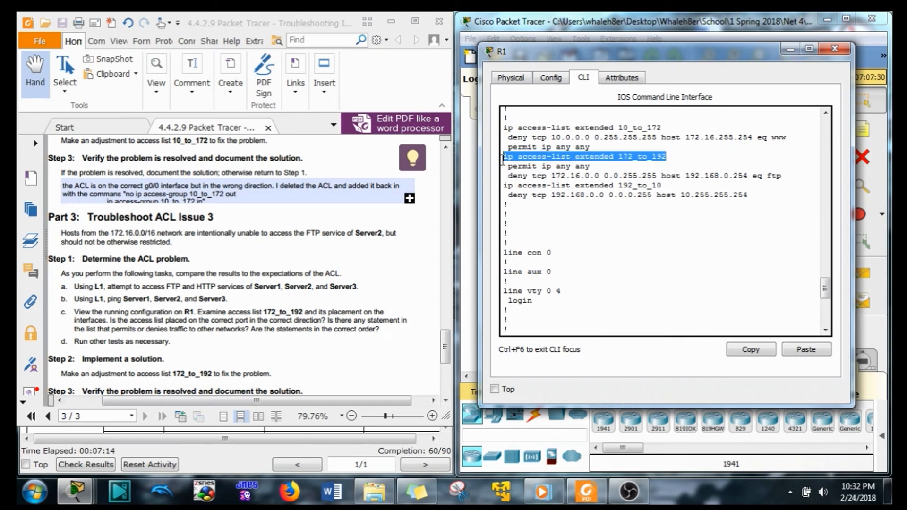
{"action": "left_click", "coordinate": [746, 349]}
{"action": "left_click", "coordinate": [806, 349]}
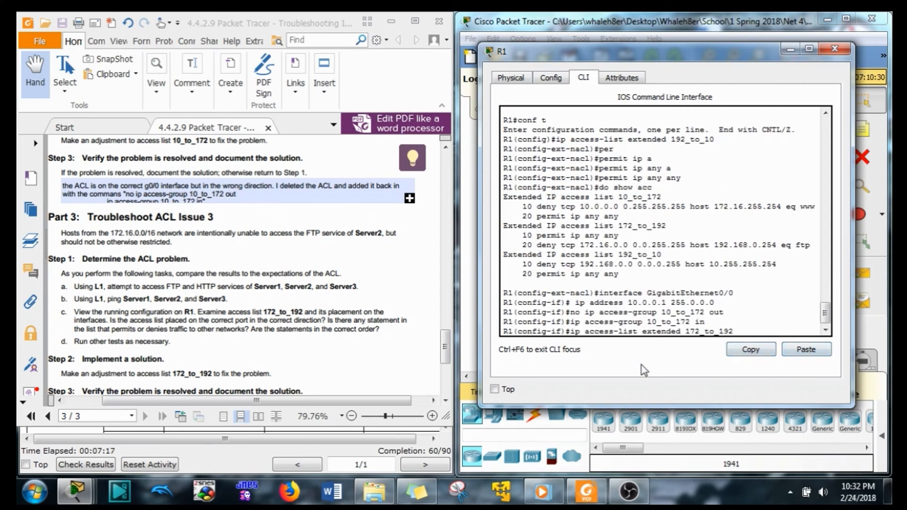
{"action": "key", "text": "Return"}
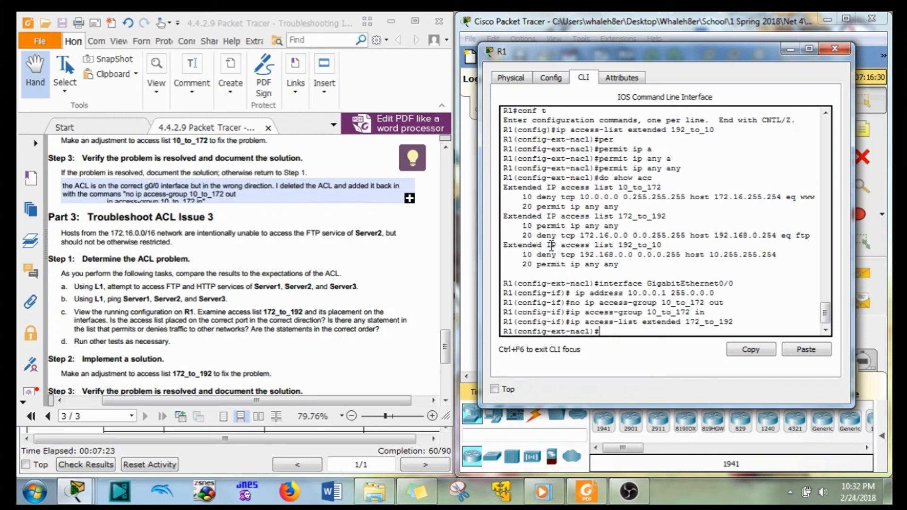
Delete entry 10 from access list 172_to_192 with no 10
{"action": "left_click_drag", "start_coordinate": [522, 225], "coordinate": [533, 226]}
{"action": "type", "text": "no 10"}
{"action": "key", "text": "Return"}
Append the entry permit ip any any to access list 172_to_192 and list R1's access lists with do show acc
{"action": "type", "text": "per"}
{"action": "key", "text": "Tab"}
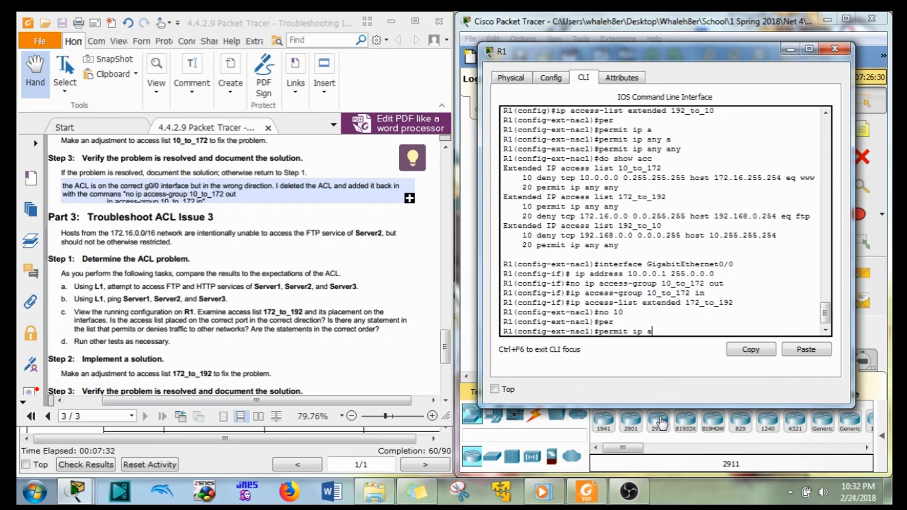
{"action": "type", "text": "ip a"}
{"action": "key", "text": "Tab"}
{"action": "type", "text": "an"}
{"action": "key", "text": "Tab"}
{"action": "key", "text": "Return"}
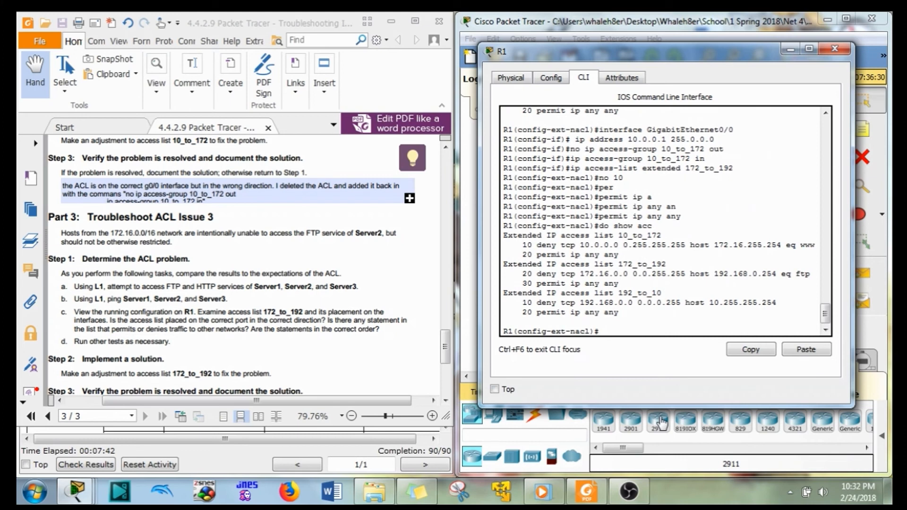
Review the order of the deny and permit entries in access list 172_to_192 alongside the network topology
{"action": "double_click", "coordinate": [526, 274]}
{"action": "left_click_drag", "start_coordinate": [531, 272], "coordinate": [619, 284]}
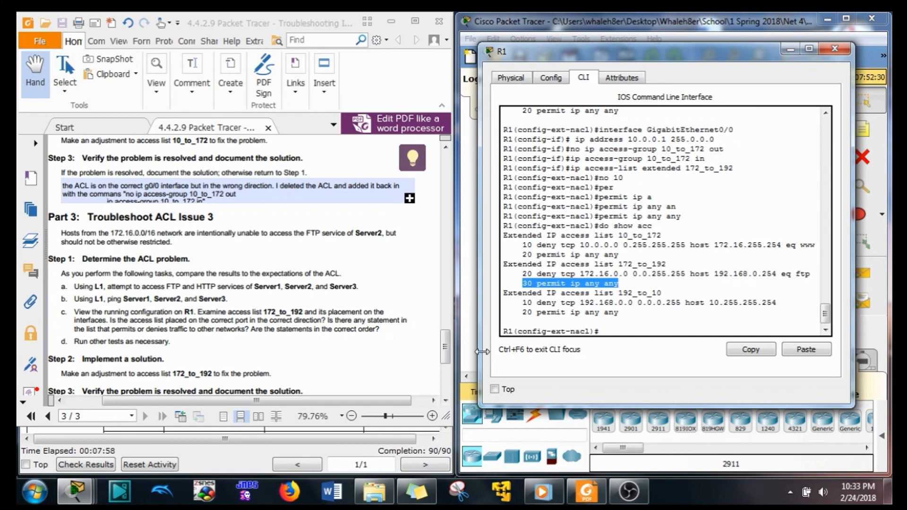
{"action": "left_click_drag", "start_coordinate": [735, 61], "coordinate": [332, 69]}
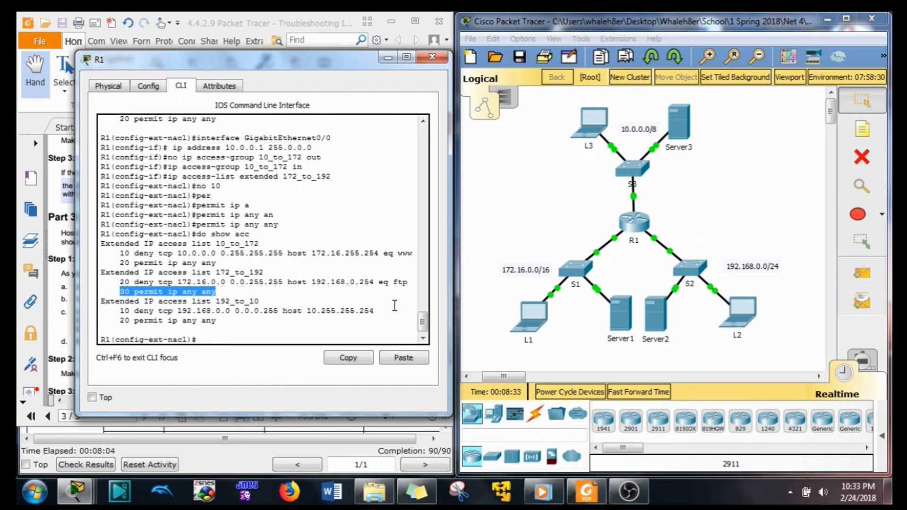
{"action": "left_click_drag", "start_coordinate": [291, 59], "coordinate": [257, 63]}
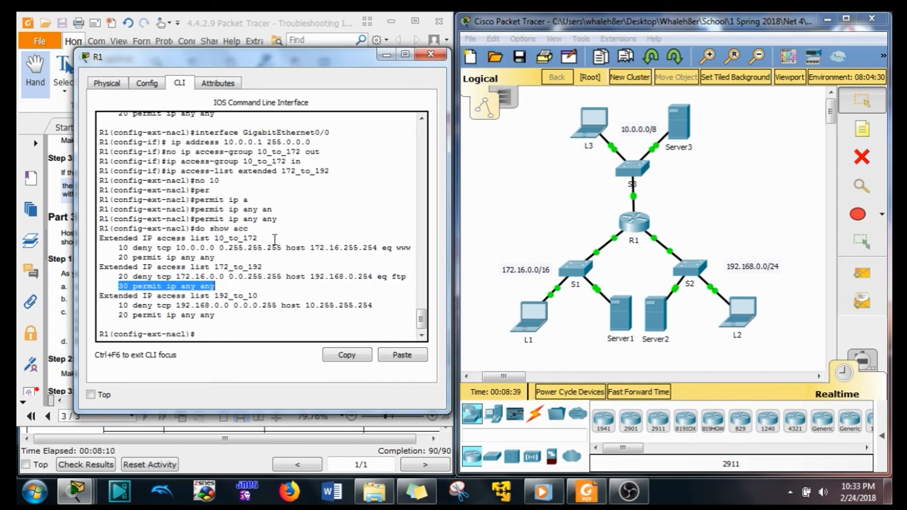
{"action": "left_click_drag", "start_coordinate": [330, 63], "coordinate": [312, 66]}
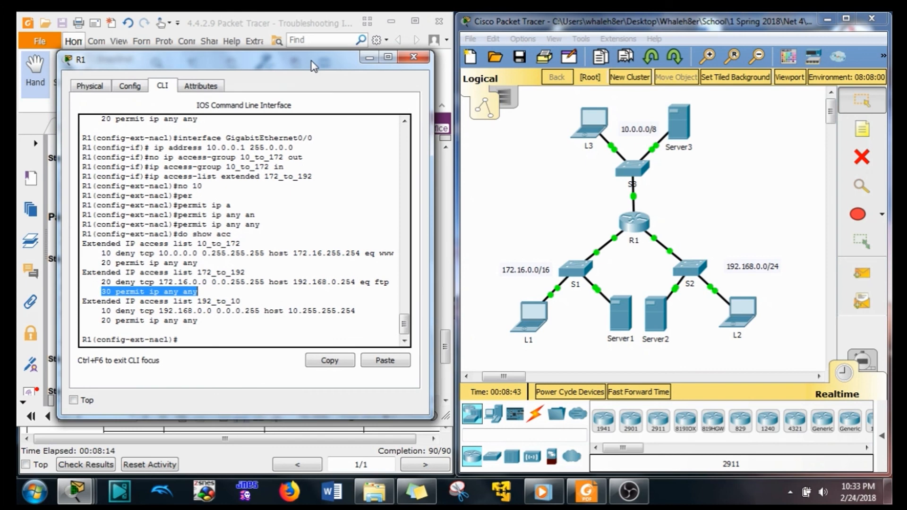